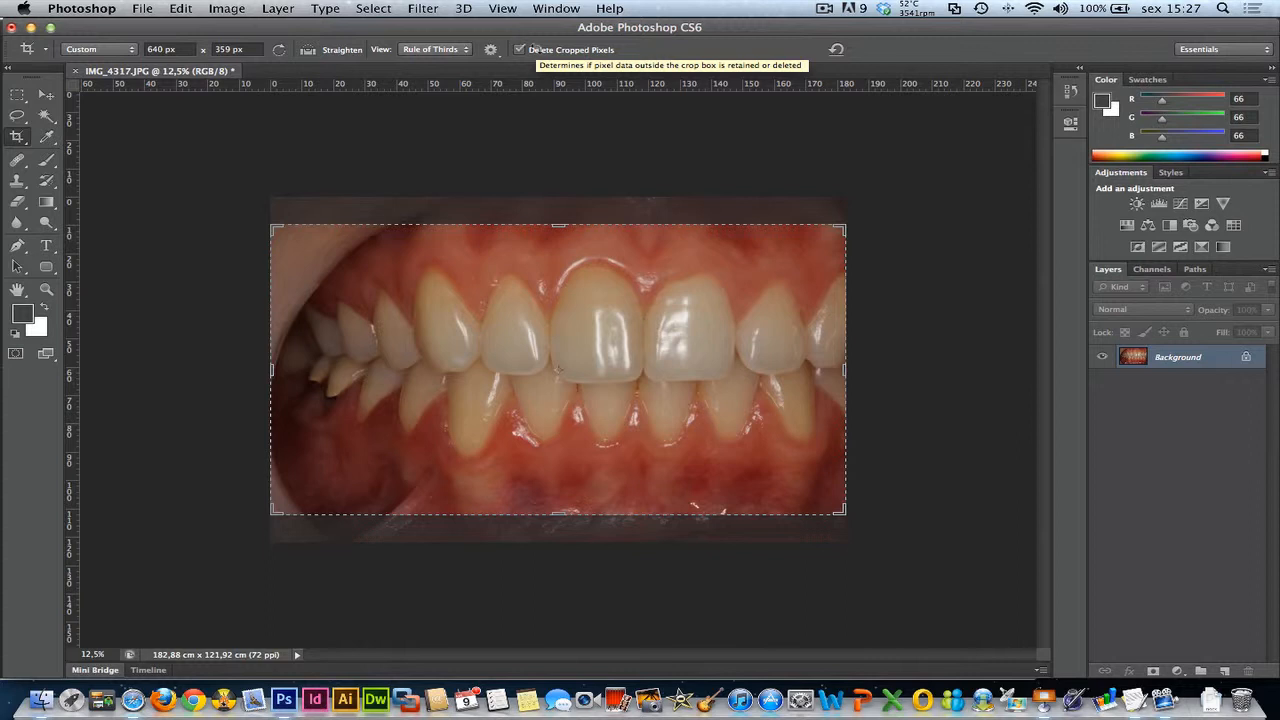
Step: Crop the dental photo to 640 x 359 px, framing the front teeth
left_click_drag(273, 228, 366, 266)
left_click_drag(537, 302, 537, 362)
key("Return")
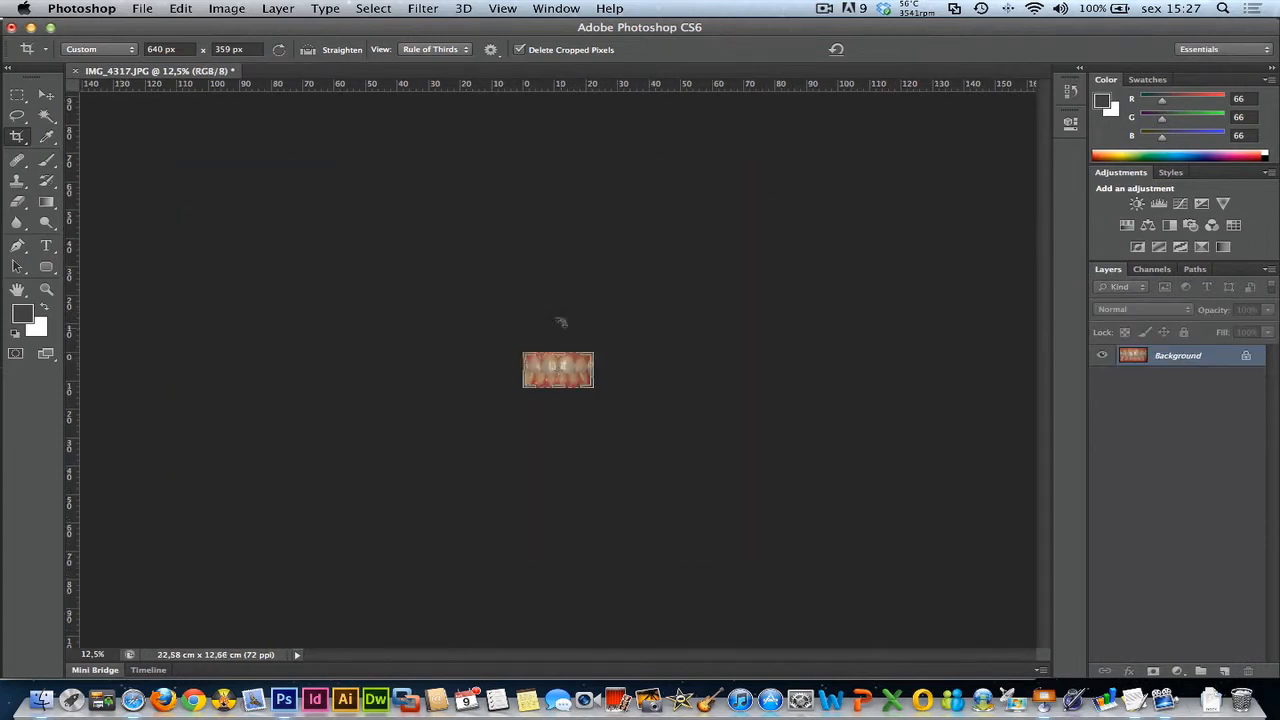
key("super+equal")
key("super+equal")
key("super+equal")
key("super+equal")
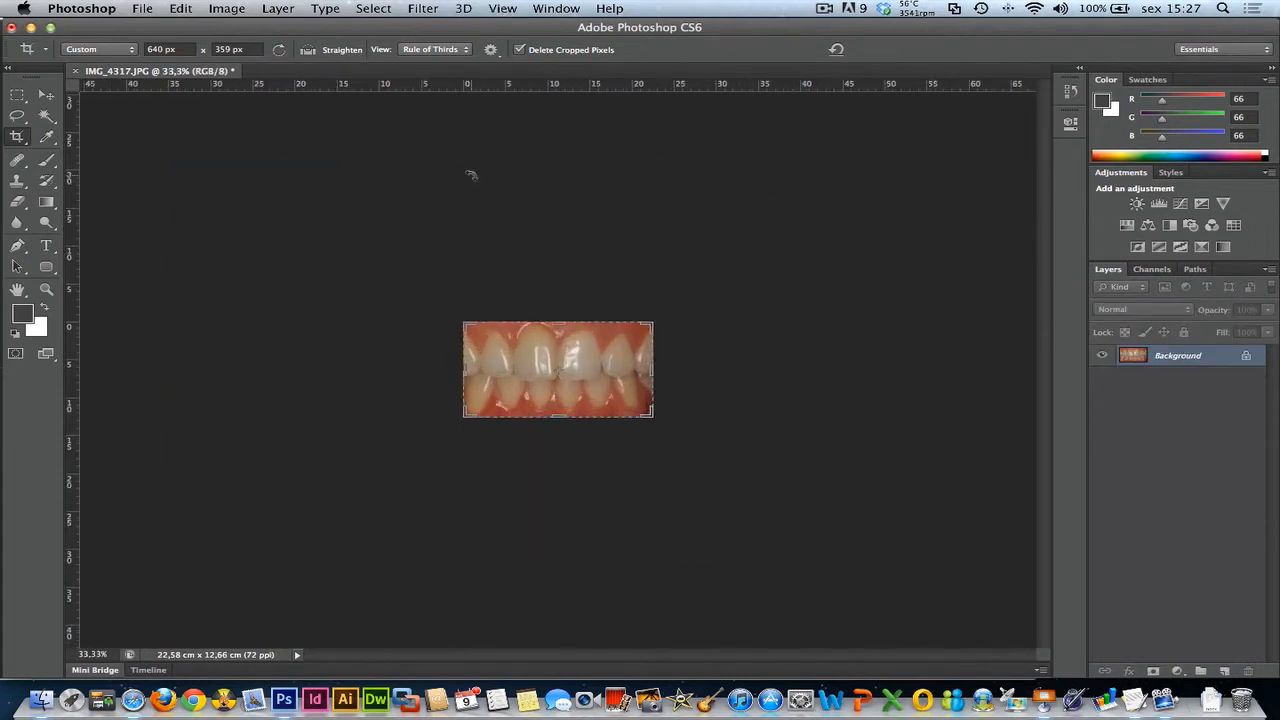
left_click(46, 94)
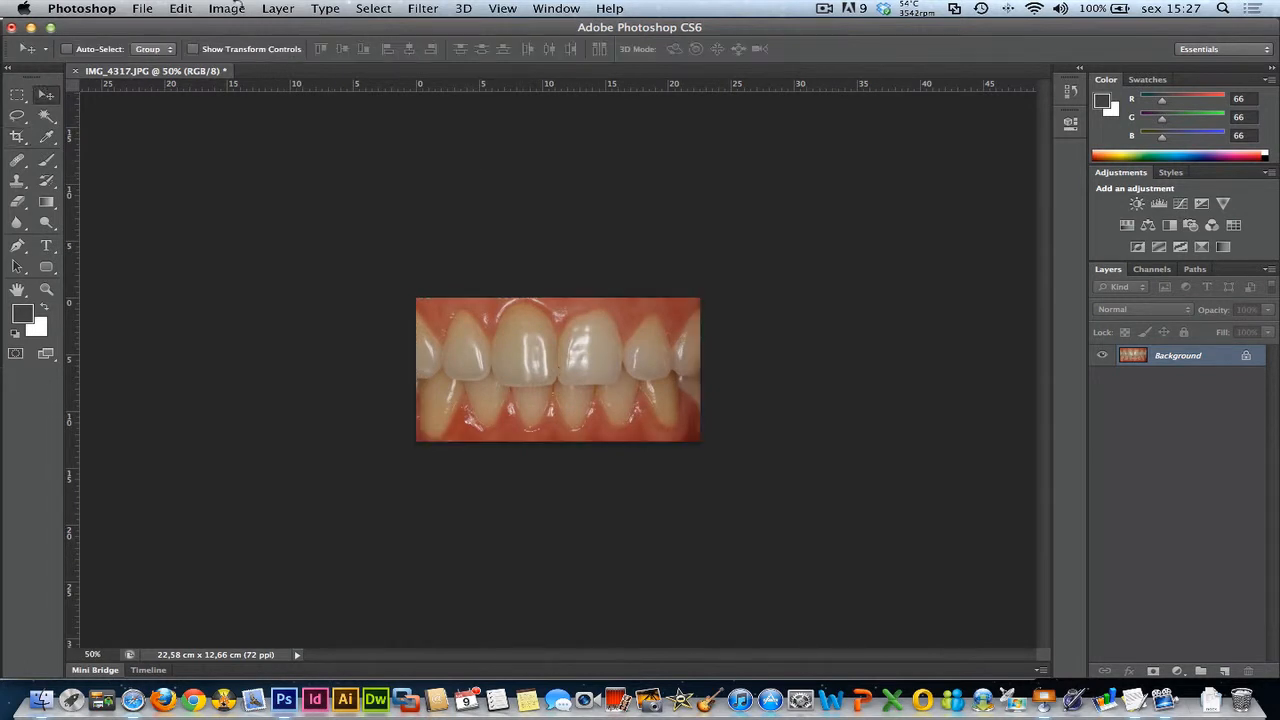
Step: Add a white border around the photo by setting the canvas size to 23,58 x 13,66 cm
left_click(230, 8)
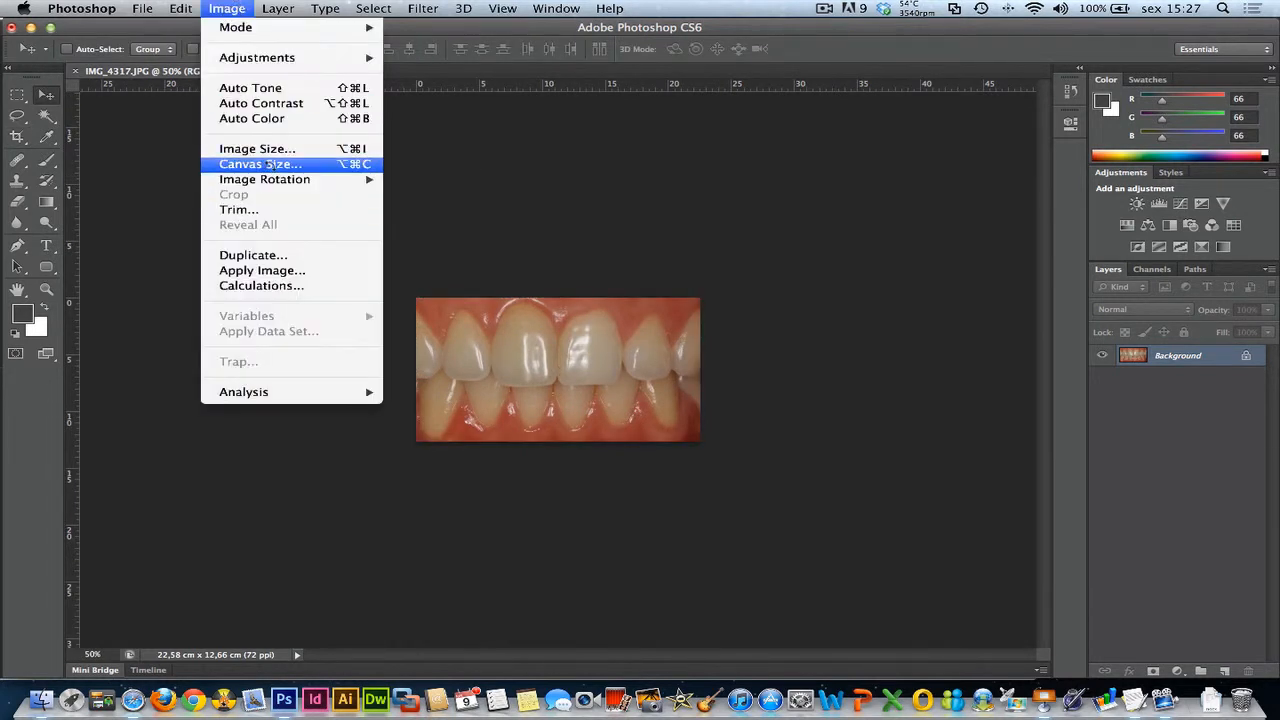
left_click(270, 165)
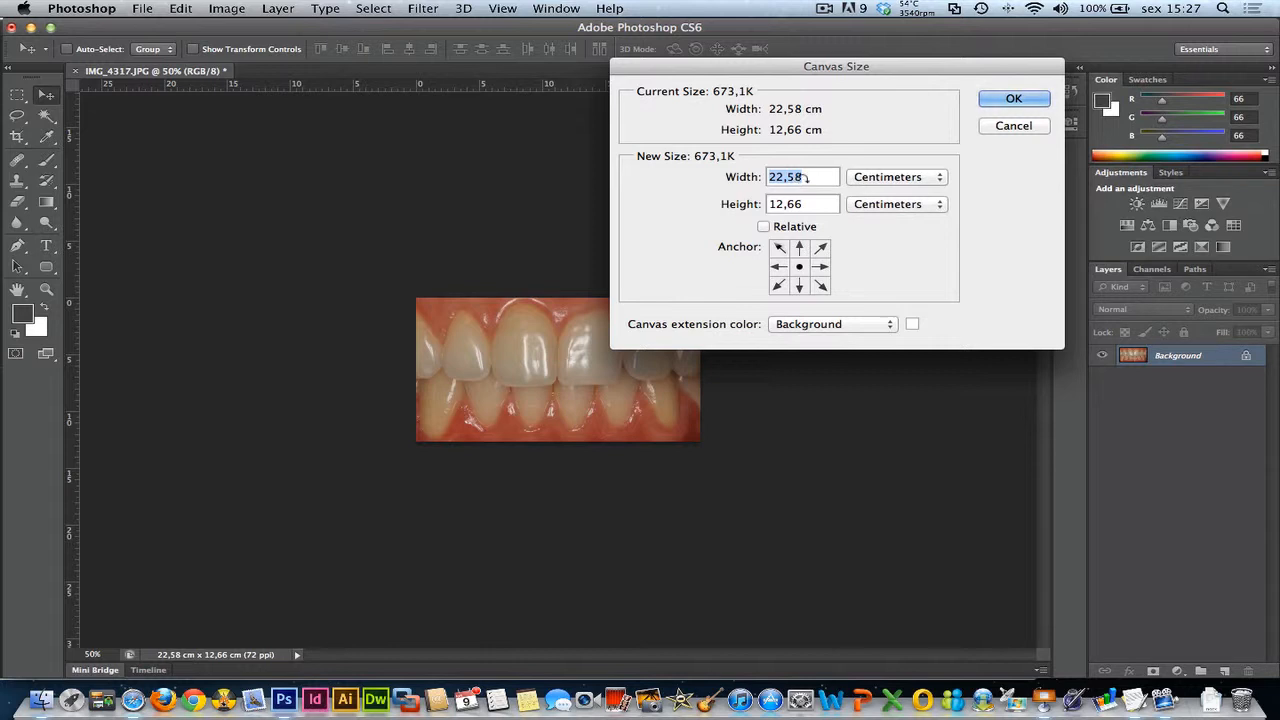
left_click(766, 177)
type("3")
left_click_drag(785, 205, 777, 205)
type("3")
left_click(845, 325)
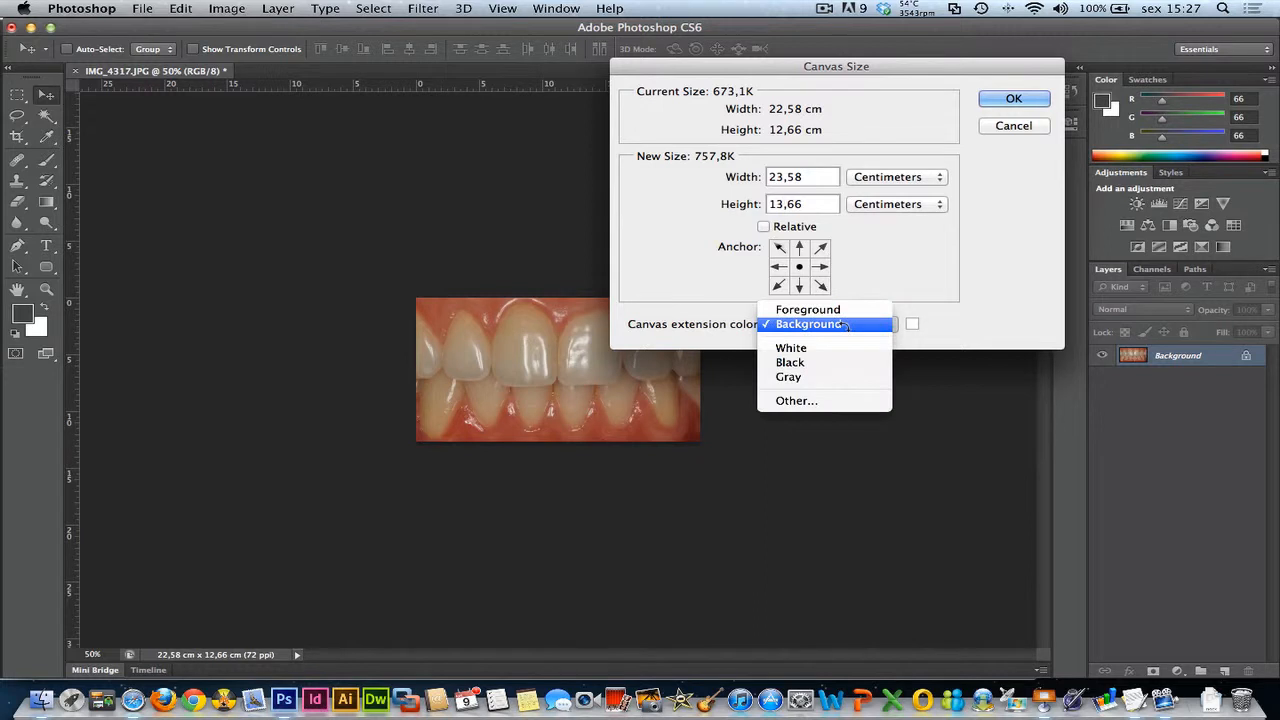
left_click(790, 348)
left_click(1000, 95)
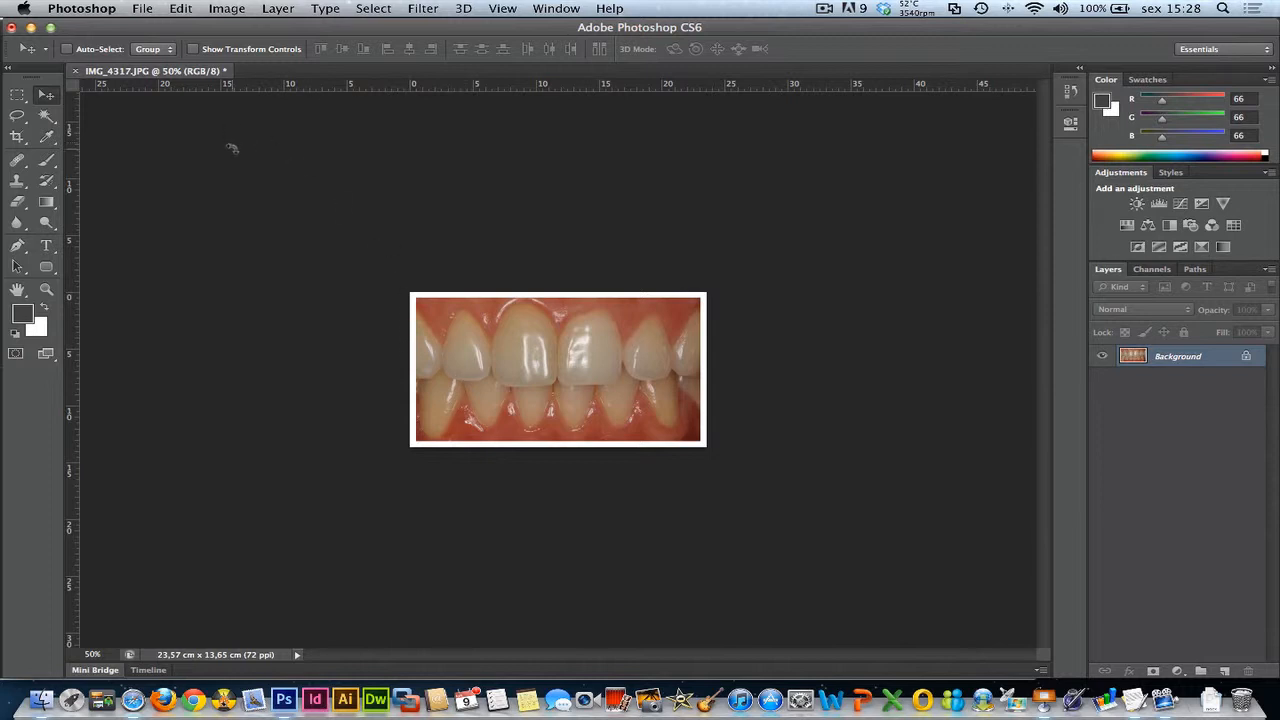
Step: Extend the canvas width to 46,57 cm, anchored so that white space is added to the right of the photo
left_click(216, 10)
left_click(262, 164)
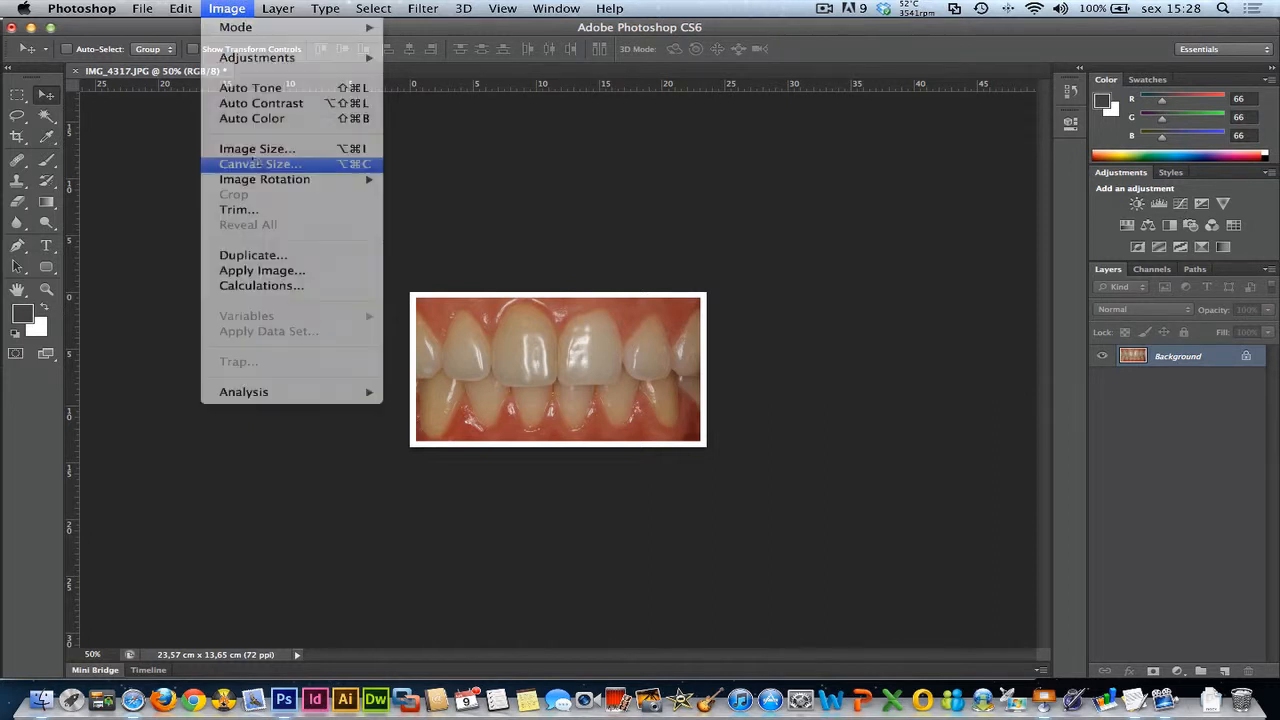
left_click(776, 177)
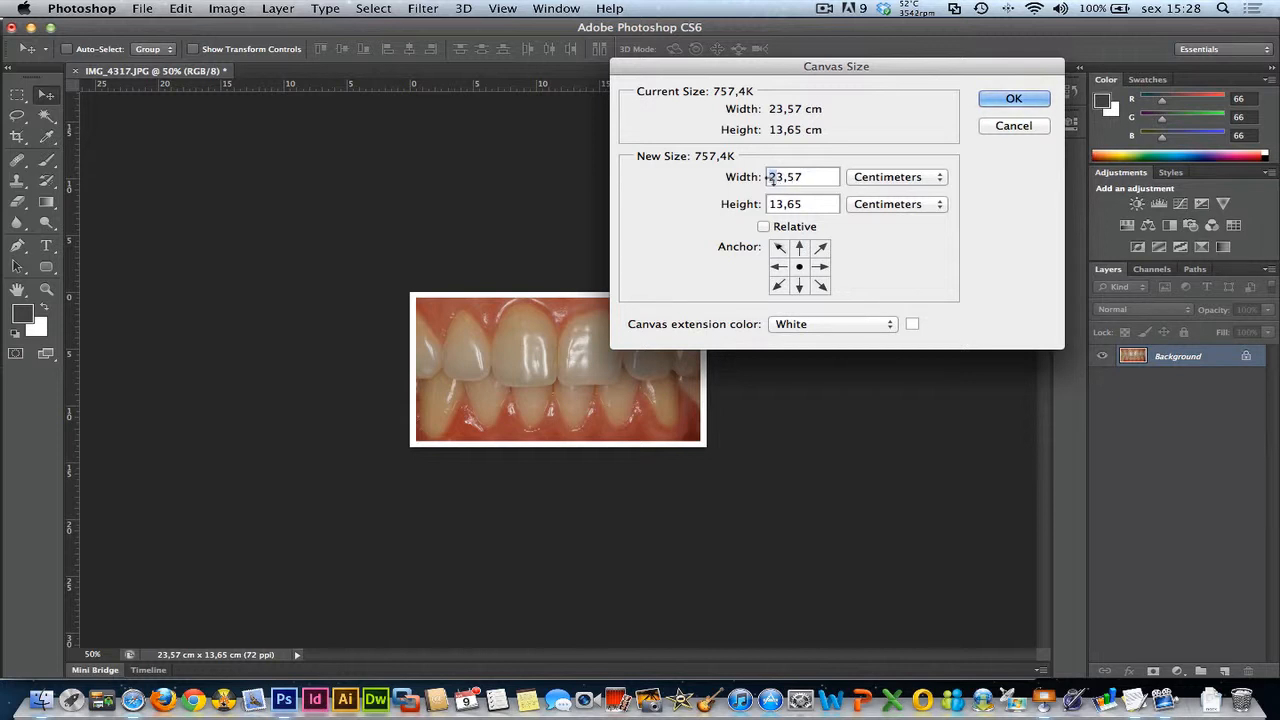
type("4")
left_click_drag(785, 178, 780, 178)
type("6")
left_click(779, 267)
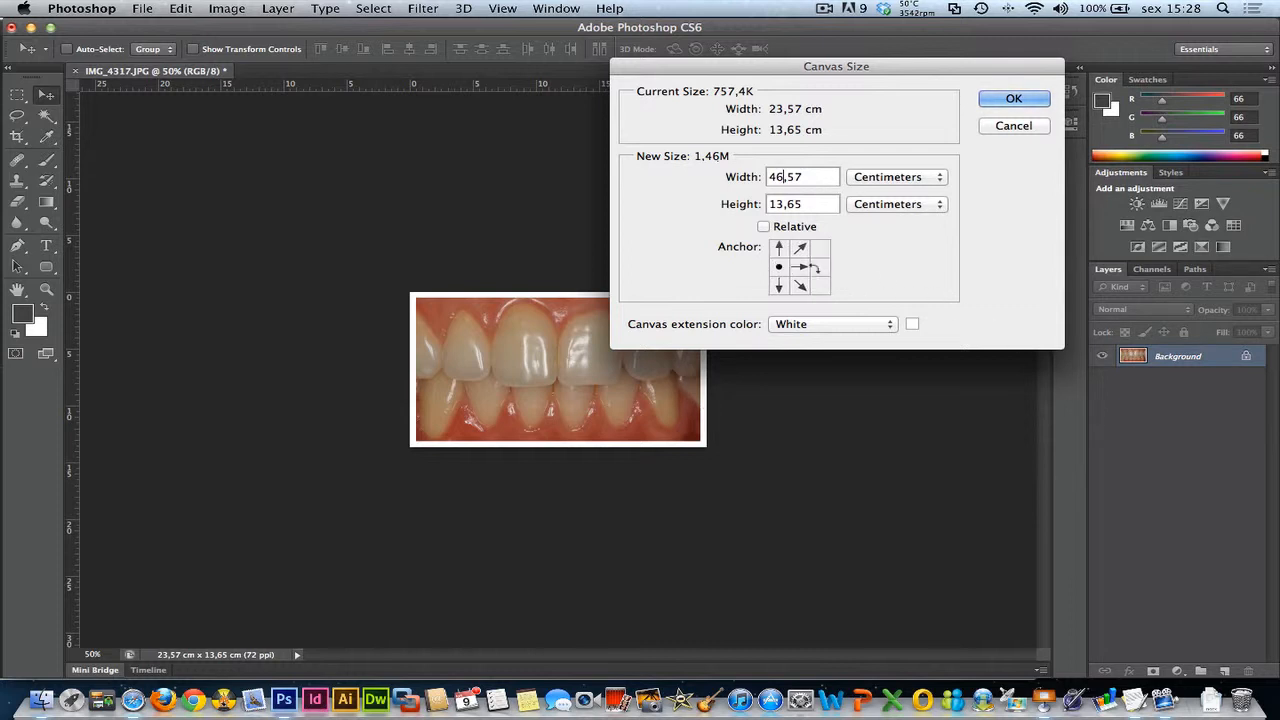
left_click(1012, 98)
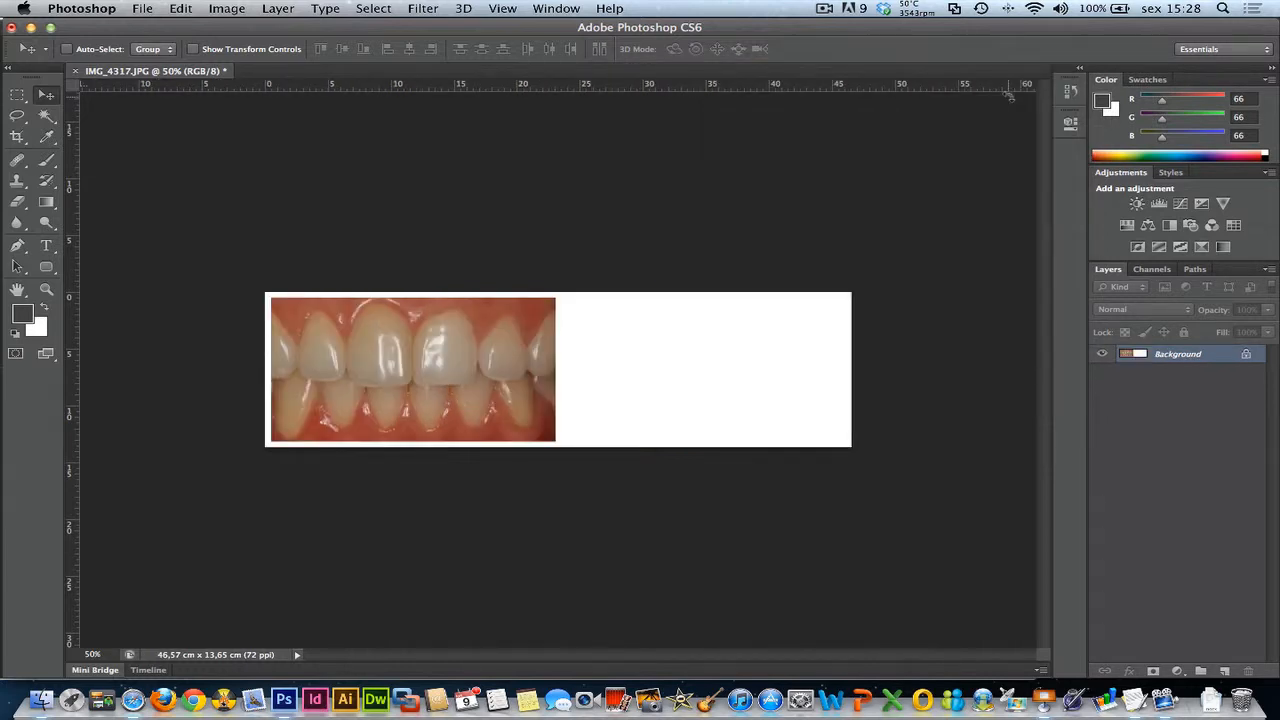
Step: Open IMG_4315.JPG and crop it to 640 x 359 px around the front teeth
key("super+o")
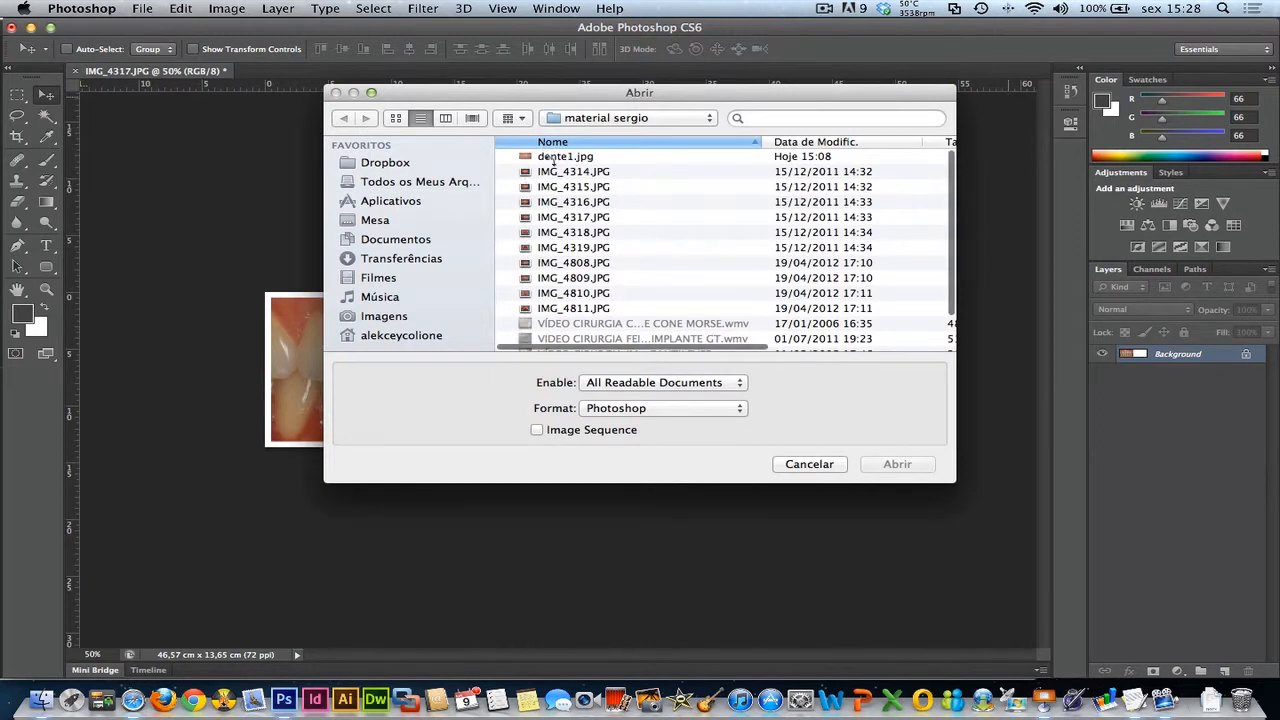
double_click(558, 184)
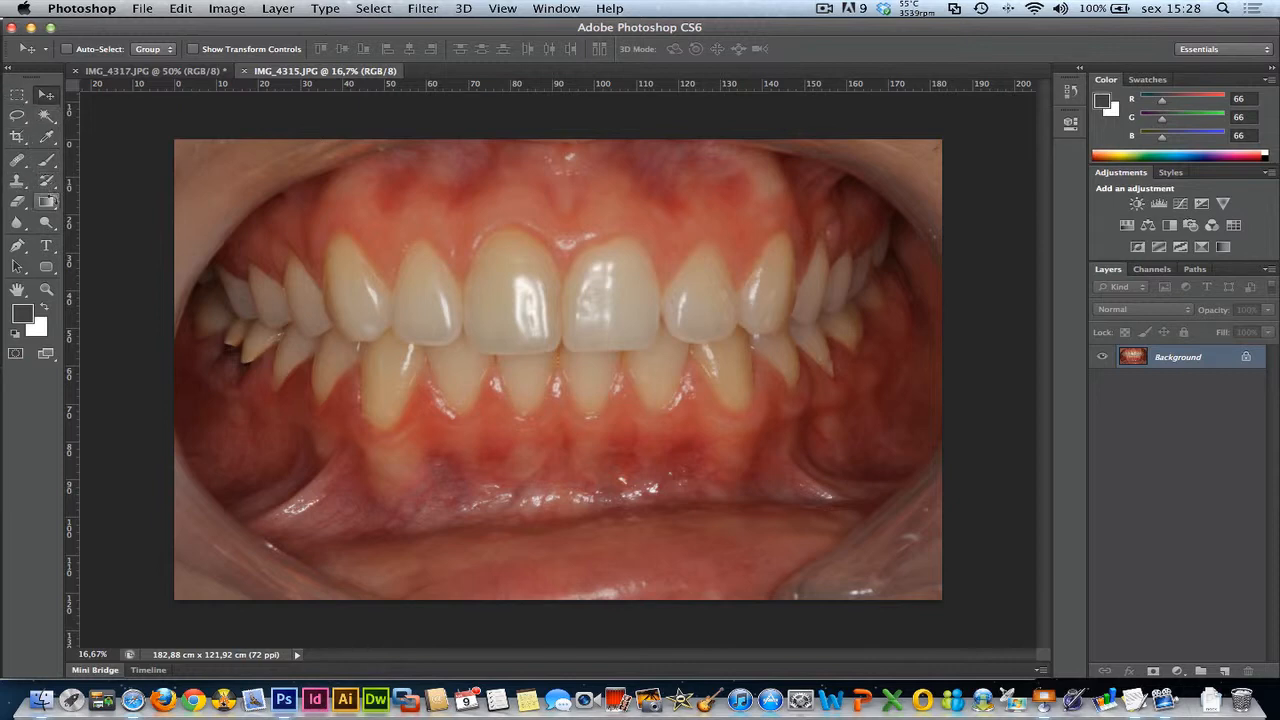
key("c")
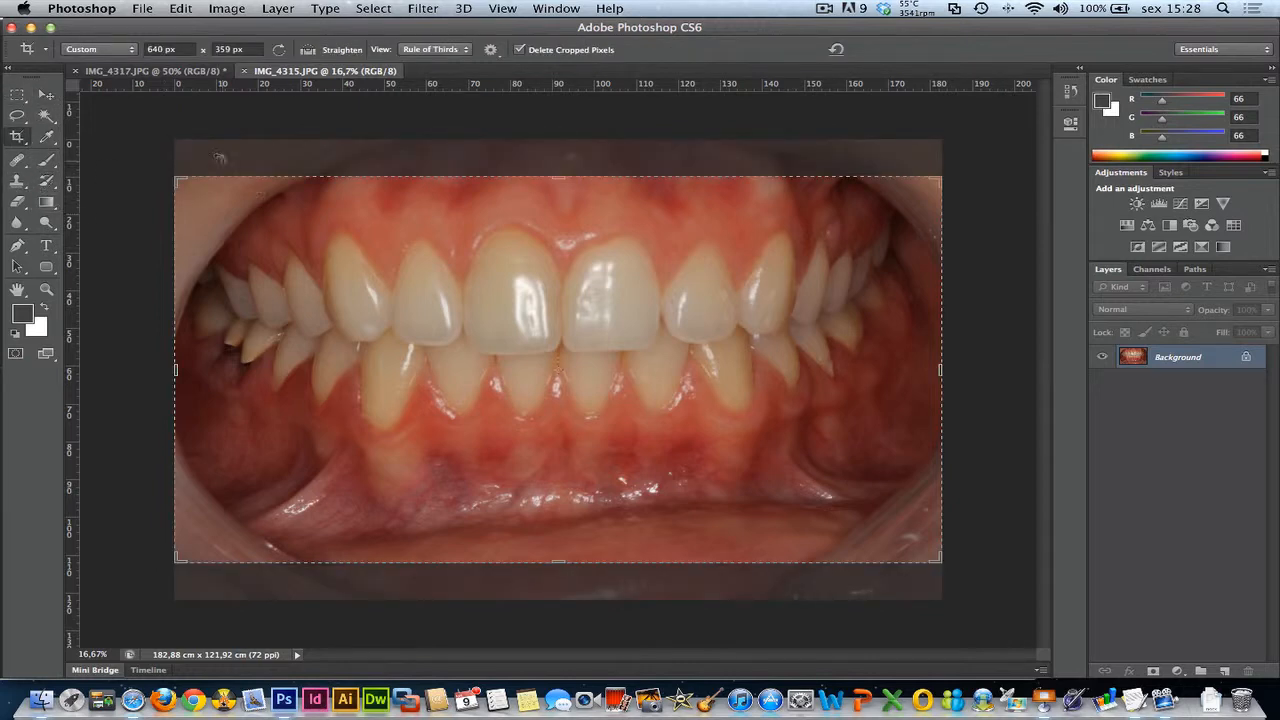
left_click_drag(177, 177, 694, 394)
key("Return")
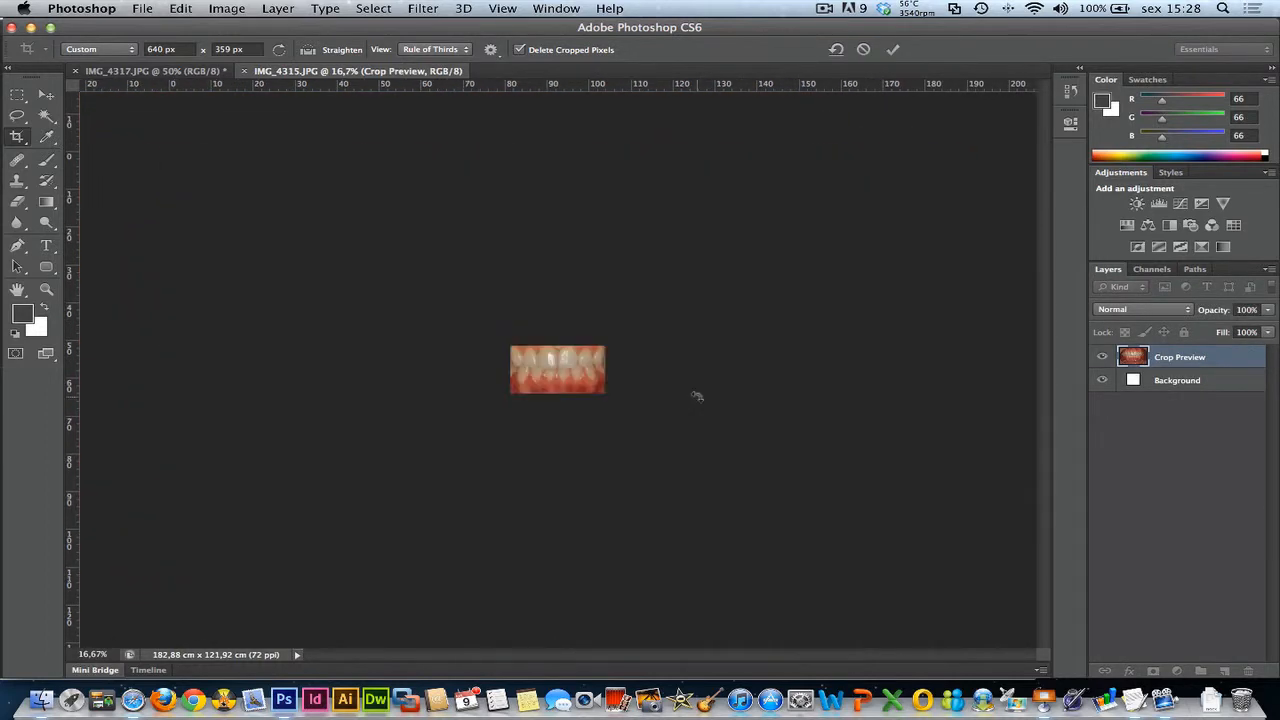
Step: Copy the entire cropped IMG_4315.JPG image and paste it into the IMG_4317.JPG document
key("super+a")
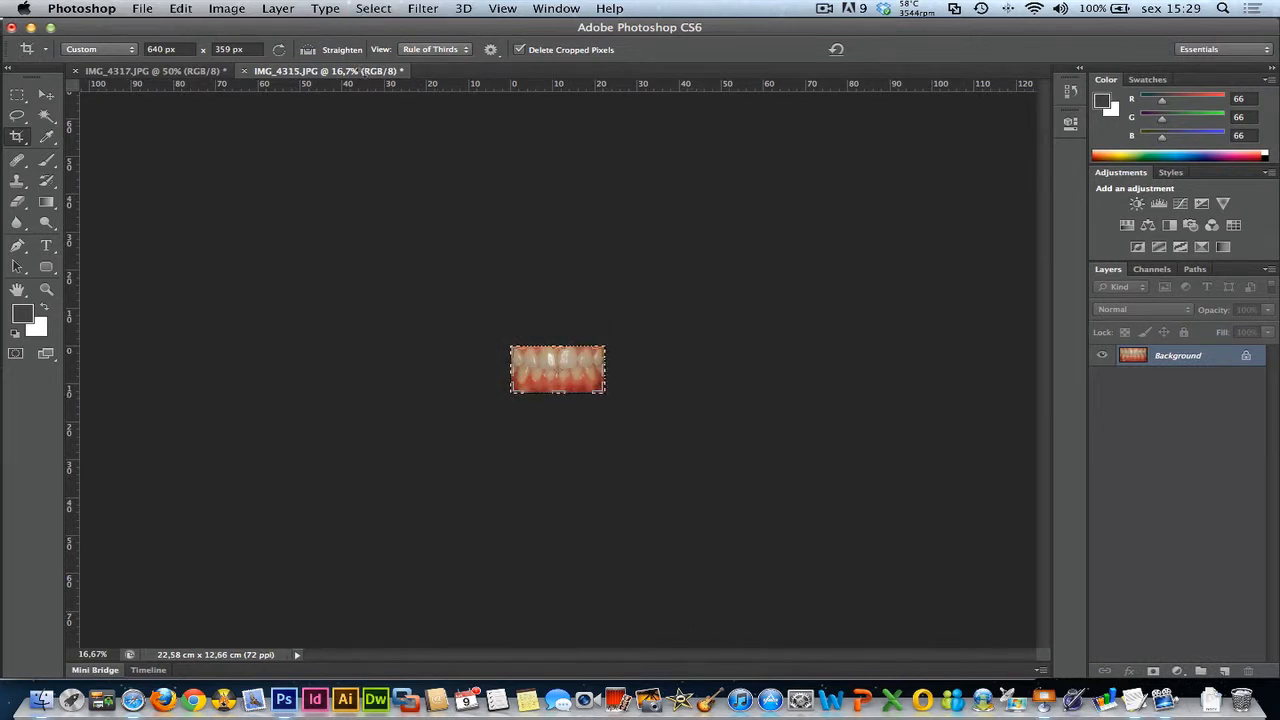
left_click(178, 71)
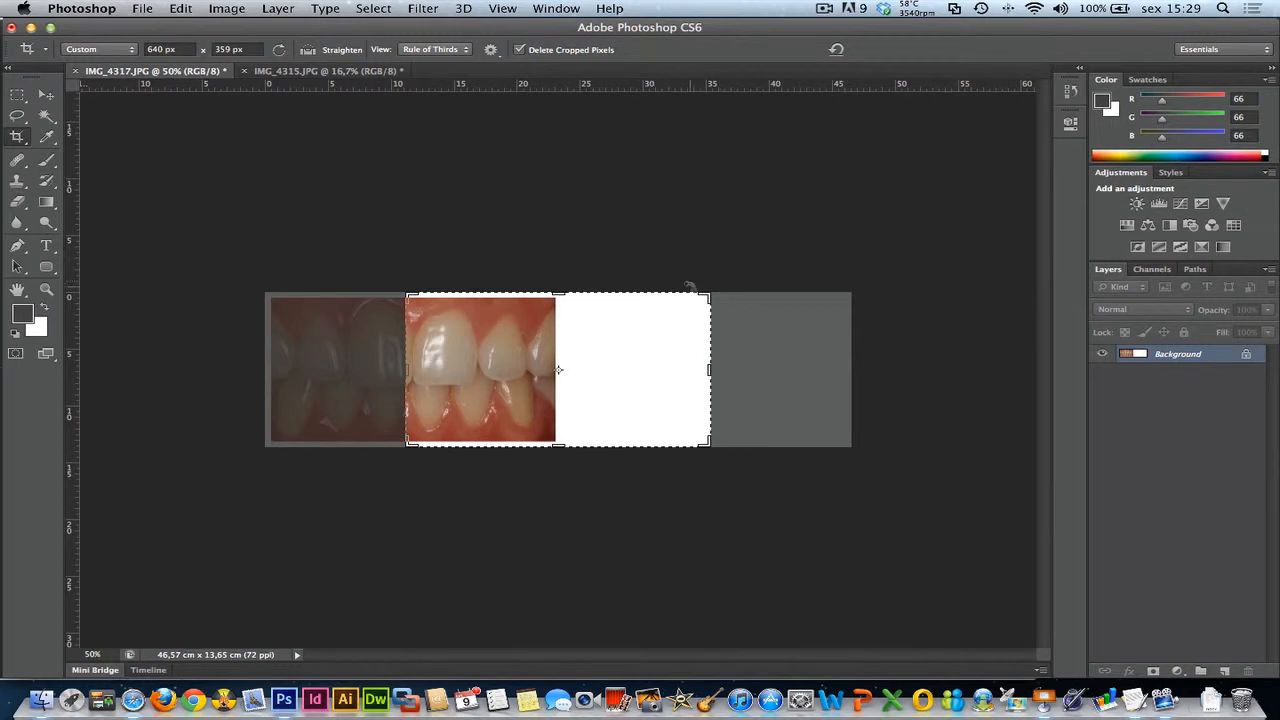
left_click(46, 94)
key("super+v")
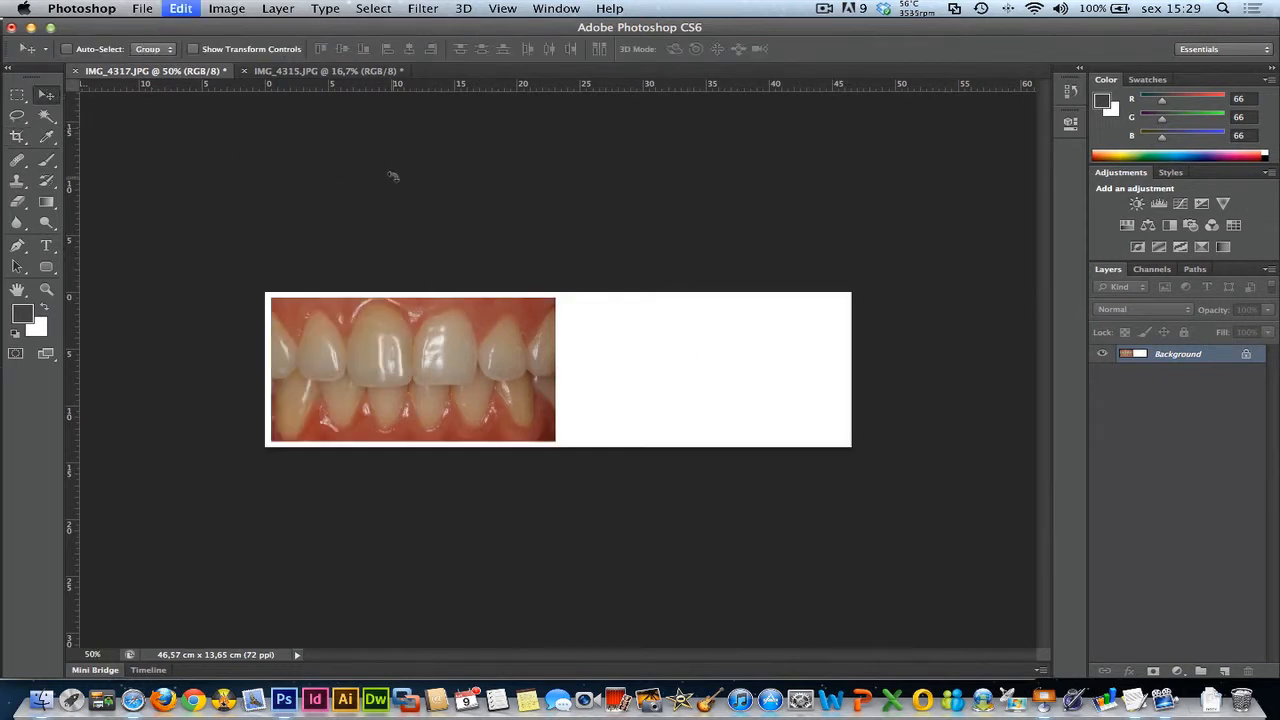
Step: Position the pasted photo in the blank right half of the canvas and nudge it to even out the white border
left_click_drag(560, 365, 707, 370)
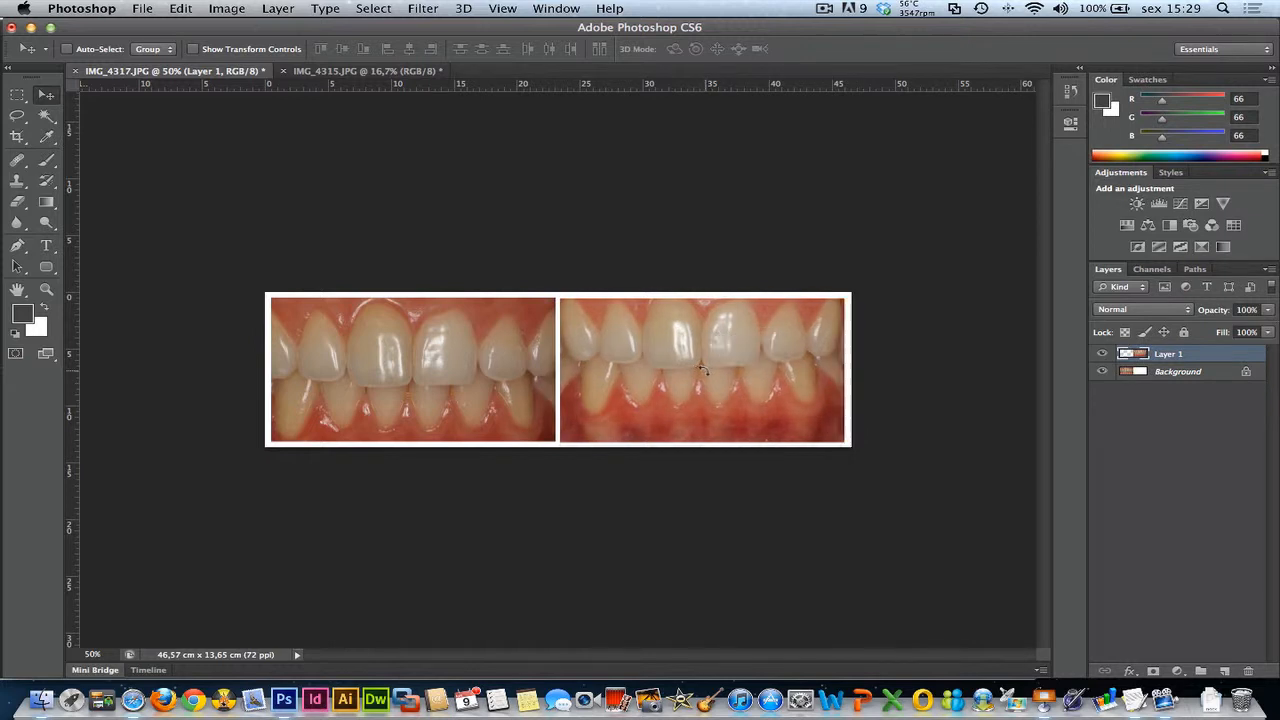
key("Left")
key("Right")
key("Right")
key("Right")
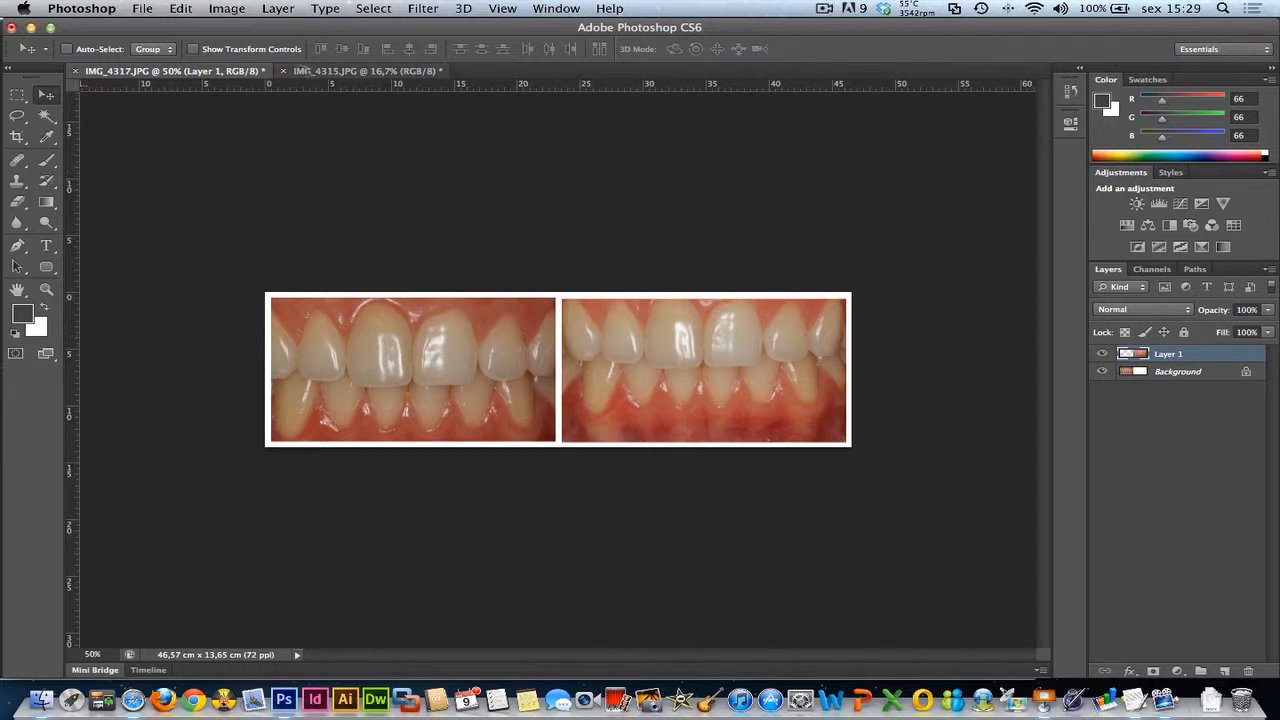
Step: Undo the crop of IMG_4315.JPG to restore the full photo
left_click(315, 71)
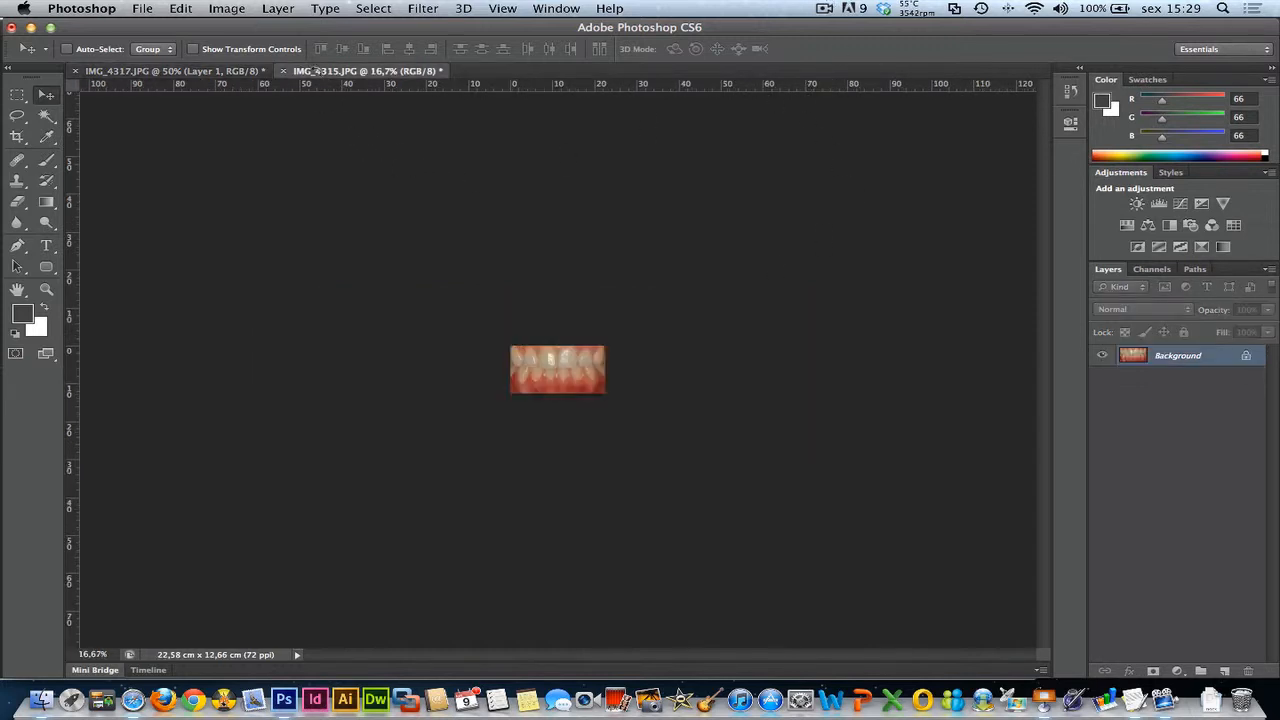
left_click(17, 136)
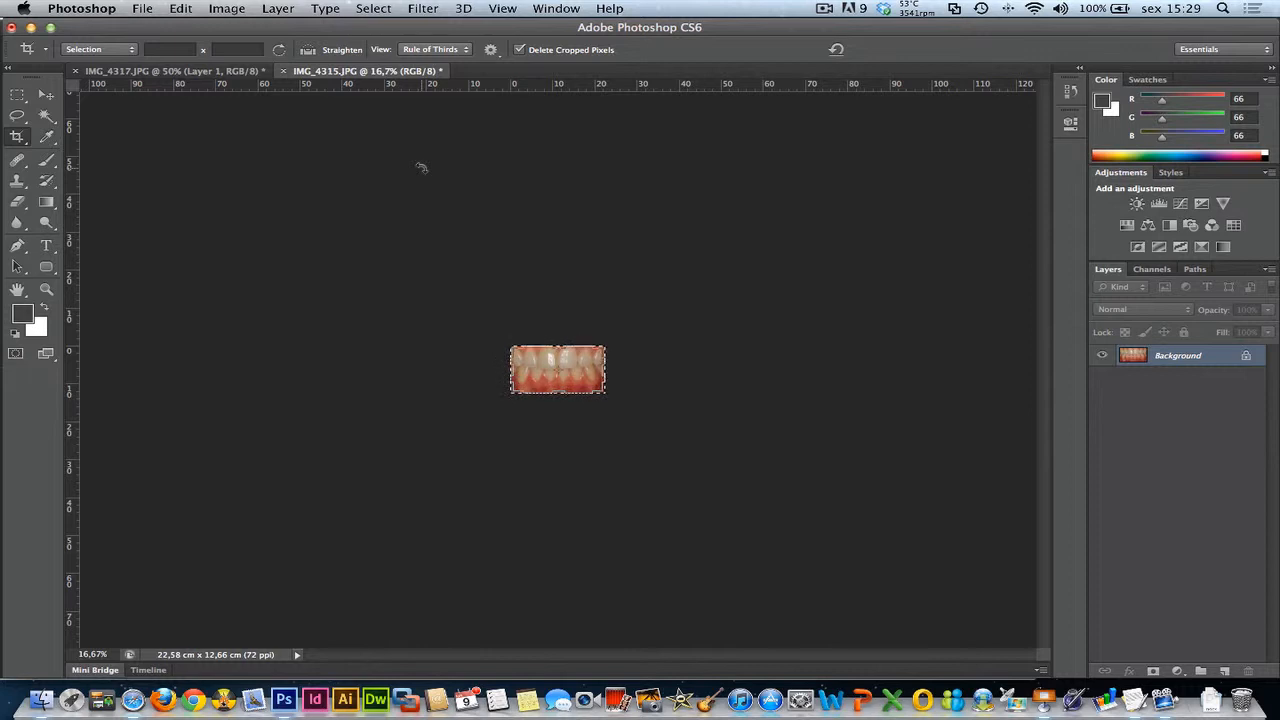
key("super+z")
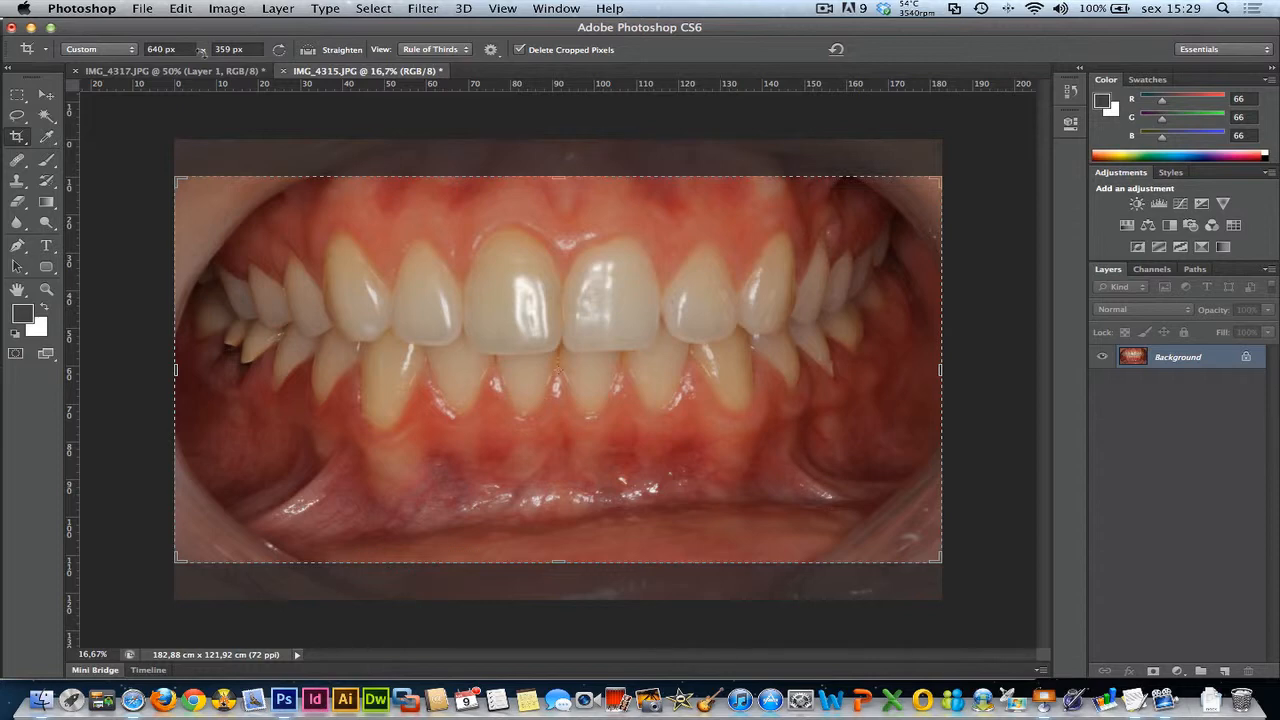
left_click(185, 71)
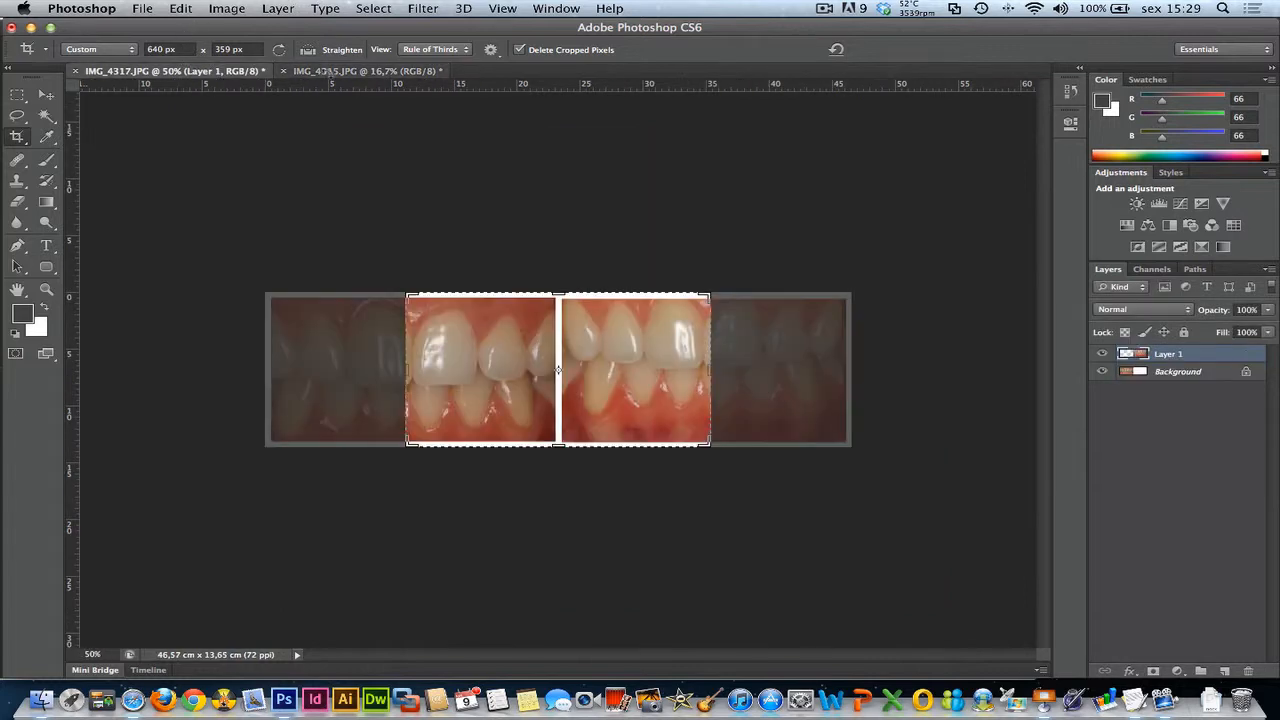
left_click(328, 72)
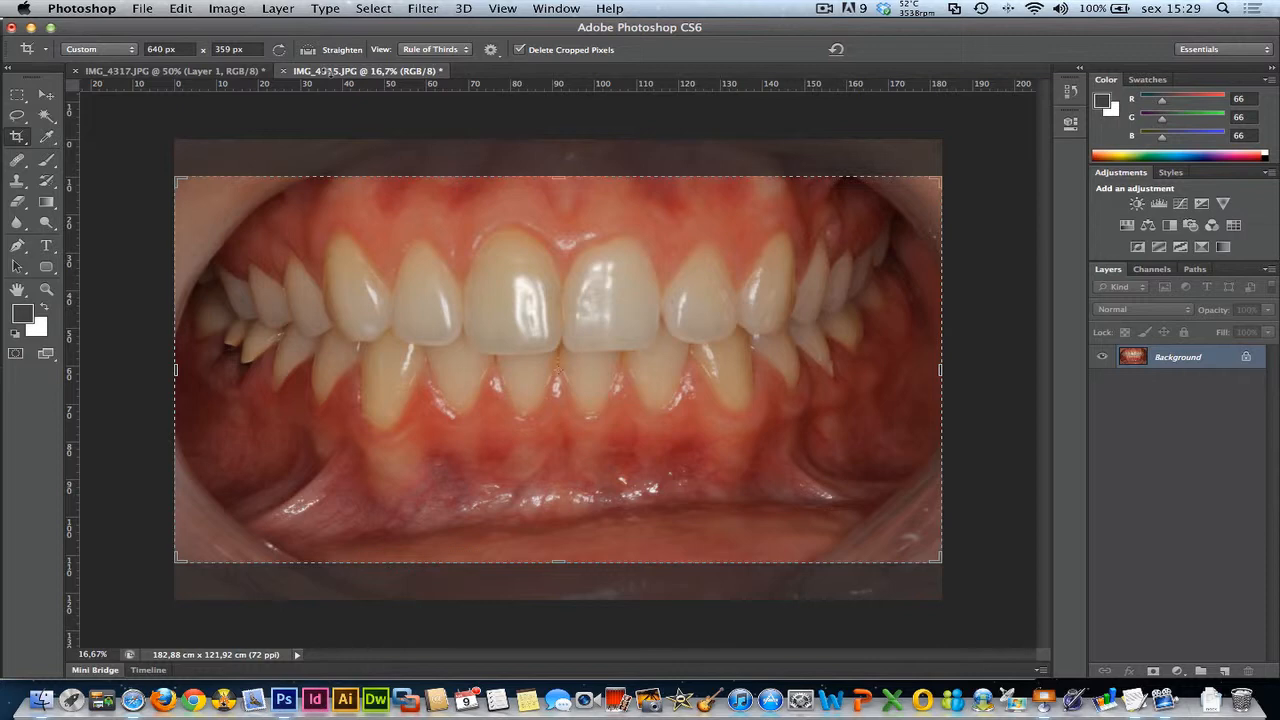
Step: Select the whole uncropped IMG_4315.JPG photo and paste it into the IMG_4317.JPG document
left_click(17, 94)
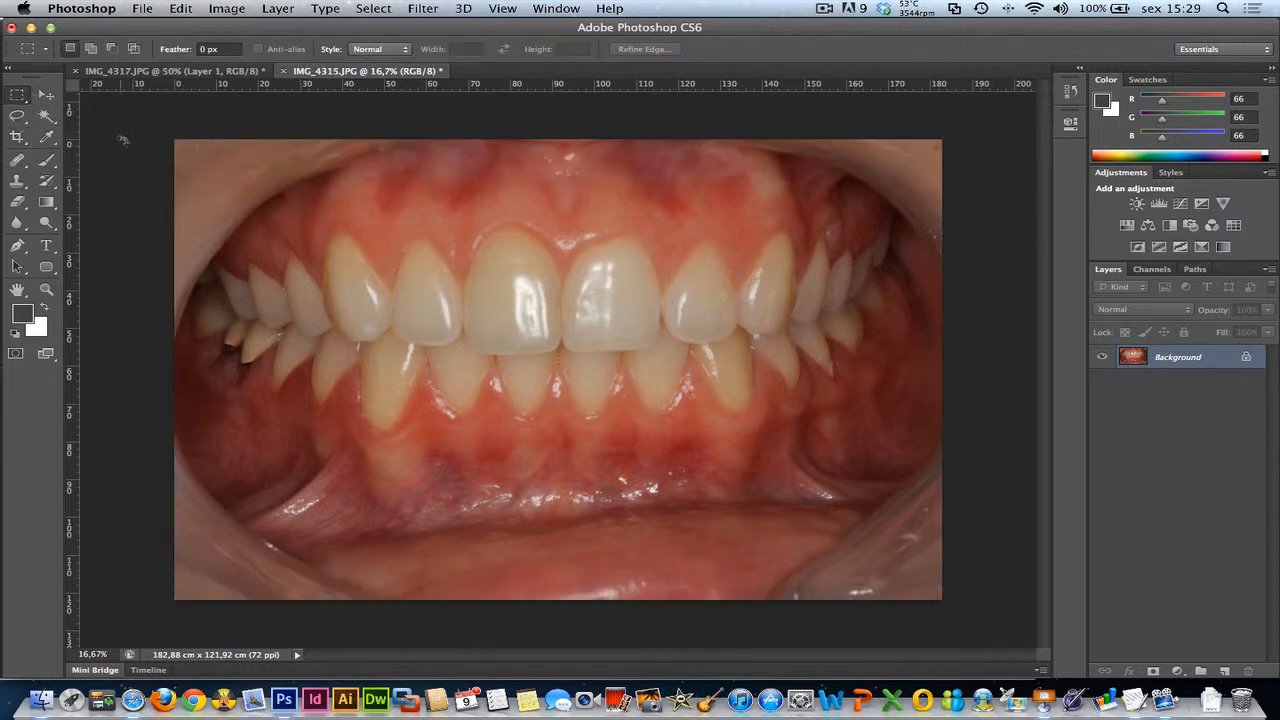
left_click_drag(176, 142, 938, 634)
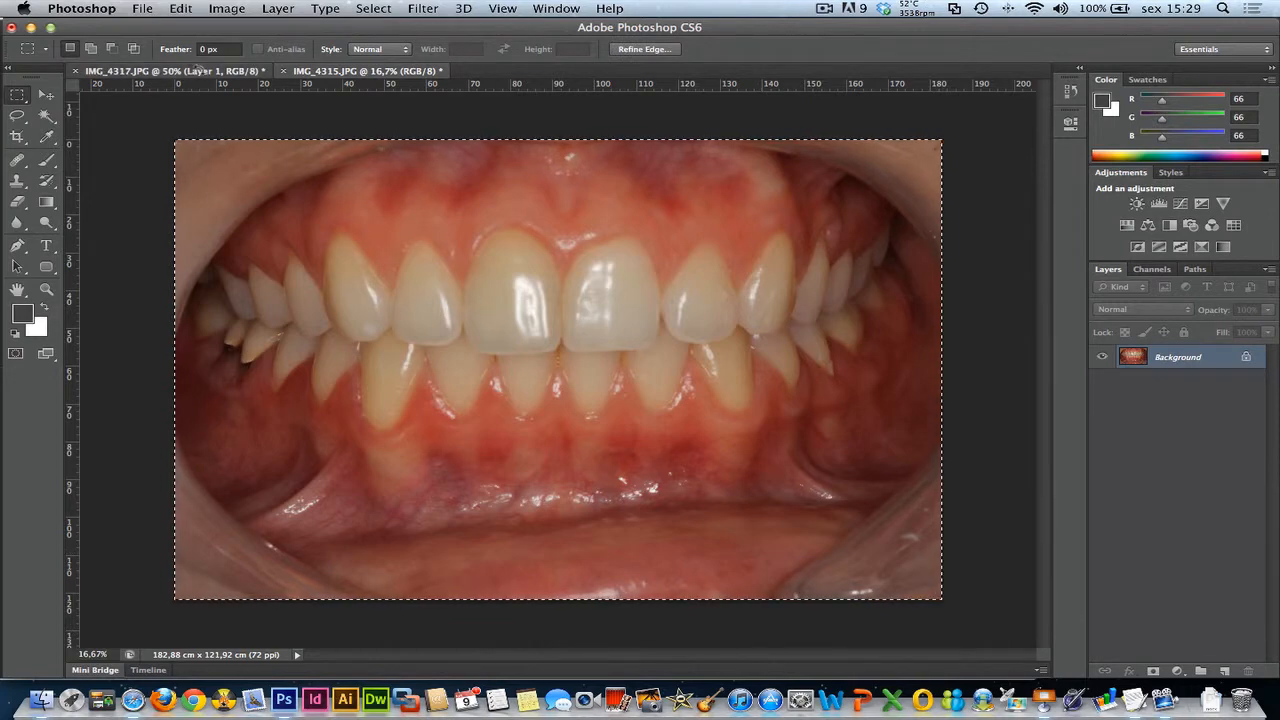
left_click(200, 70)
key("cmd+v")
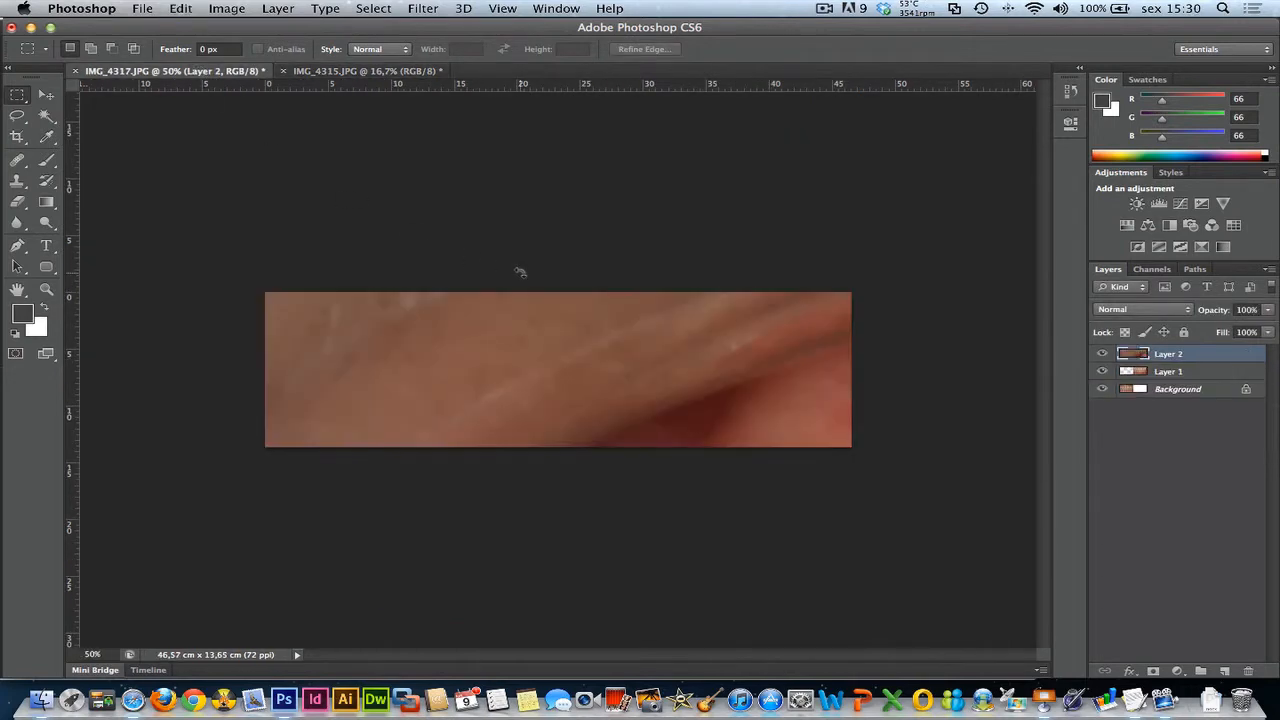
Step: Try to scale the pasted full-size photo to about 11.5% with Free Transform, cancel it and undo the paste
key("cmd+minus")
key("cmd+minus")
key("cmd+minus")
key("cmd+minus")
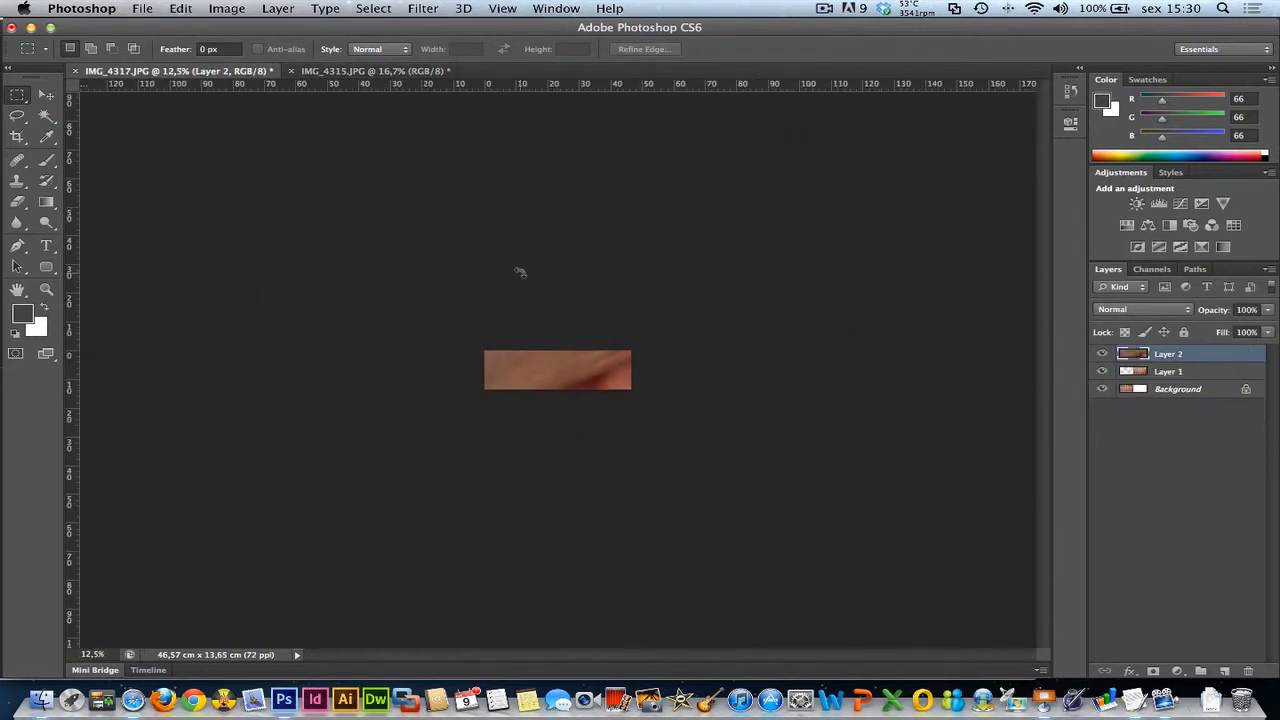
key("cmd+t")
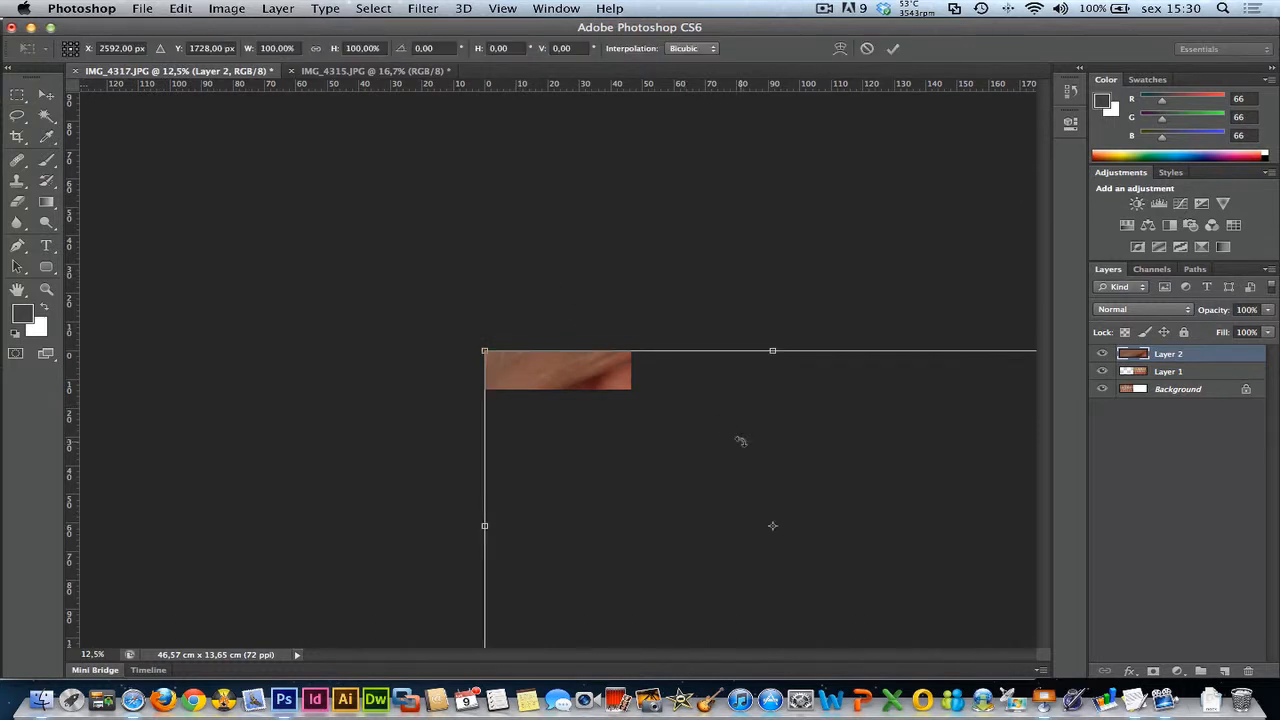
key("cmd+minus")
key("cmd+minus")
key("cmd+minus")
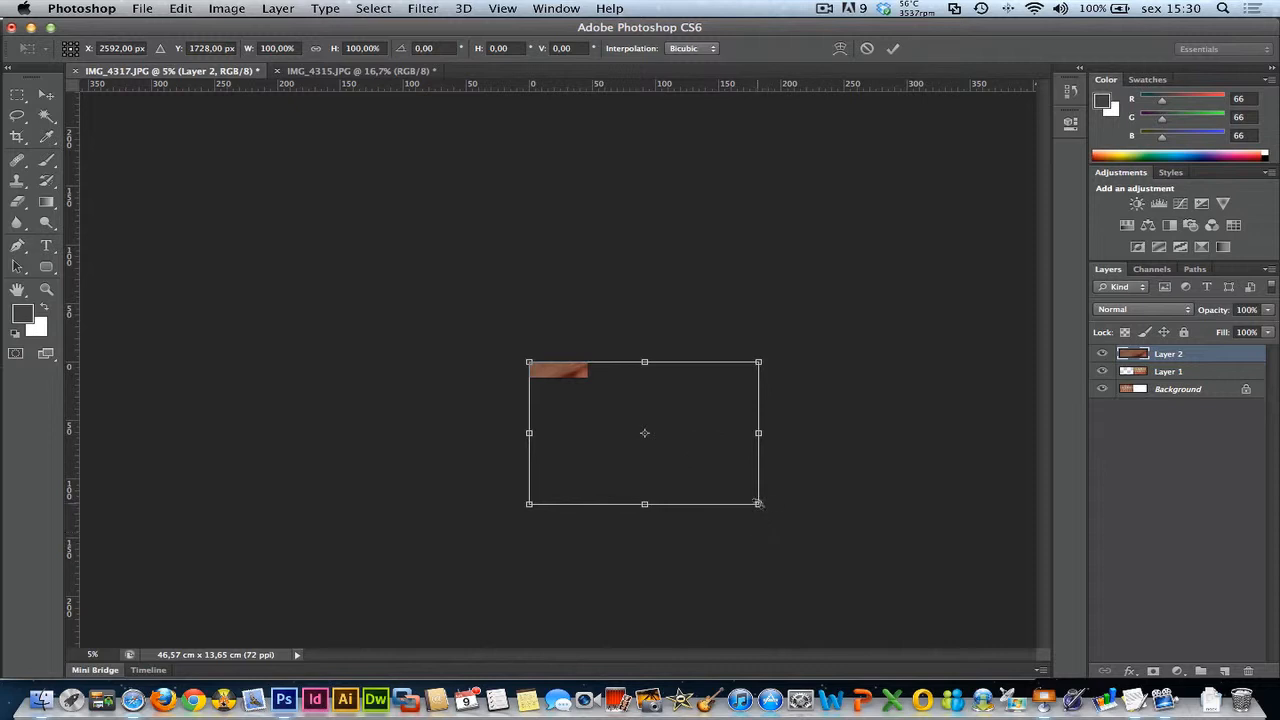
left_click_drag(759, 505, 556, 378)
key("cmd+plus")
key("cmd+plus")
key("cmd+plus")
key("cmd+plus")
key("cmd+plus")
key("cmd+plus")
key("cmd+plus")
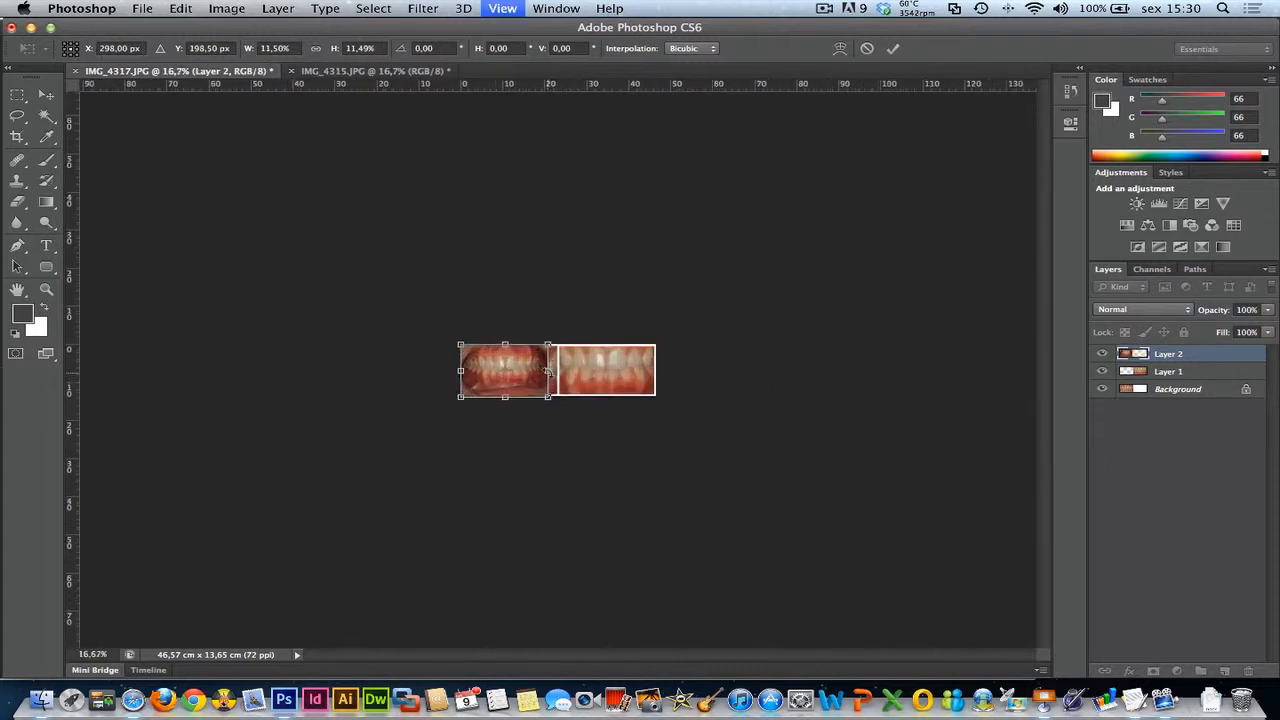
key("super+plus")
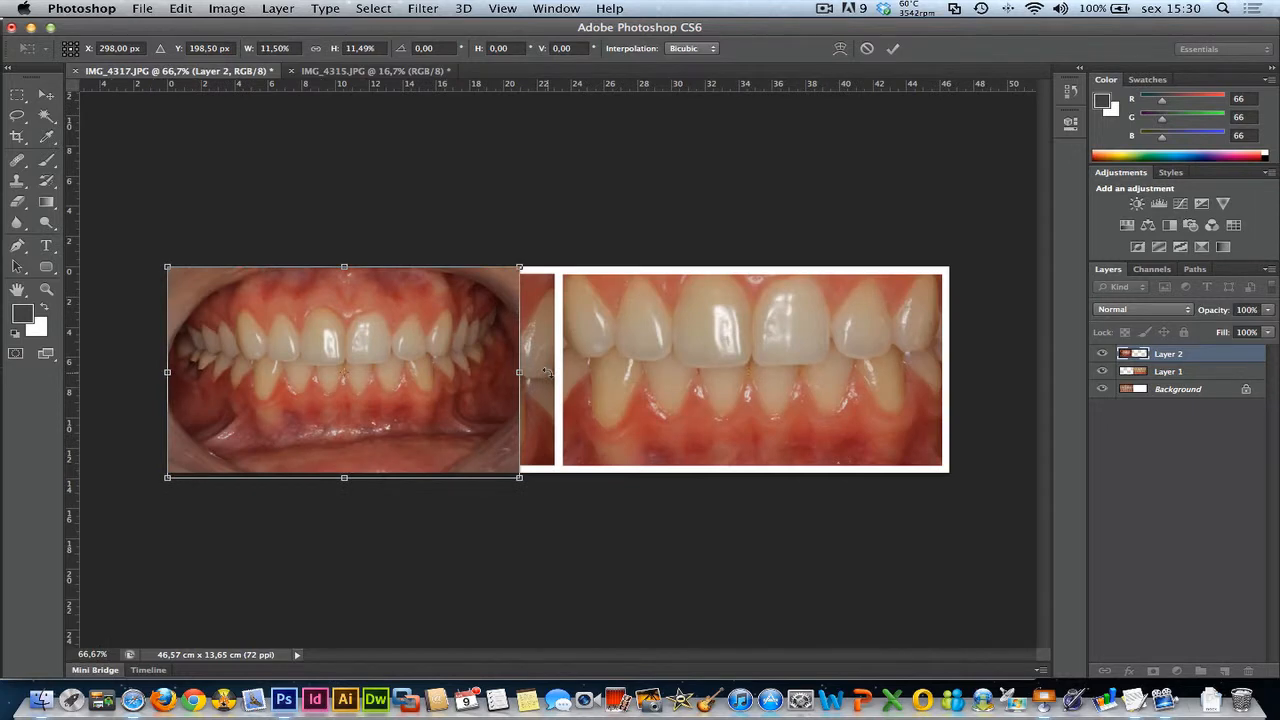
key("Escape")
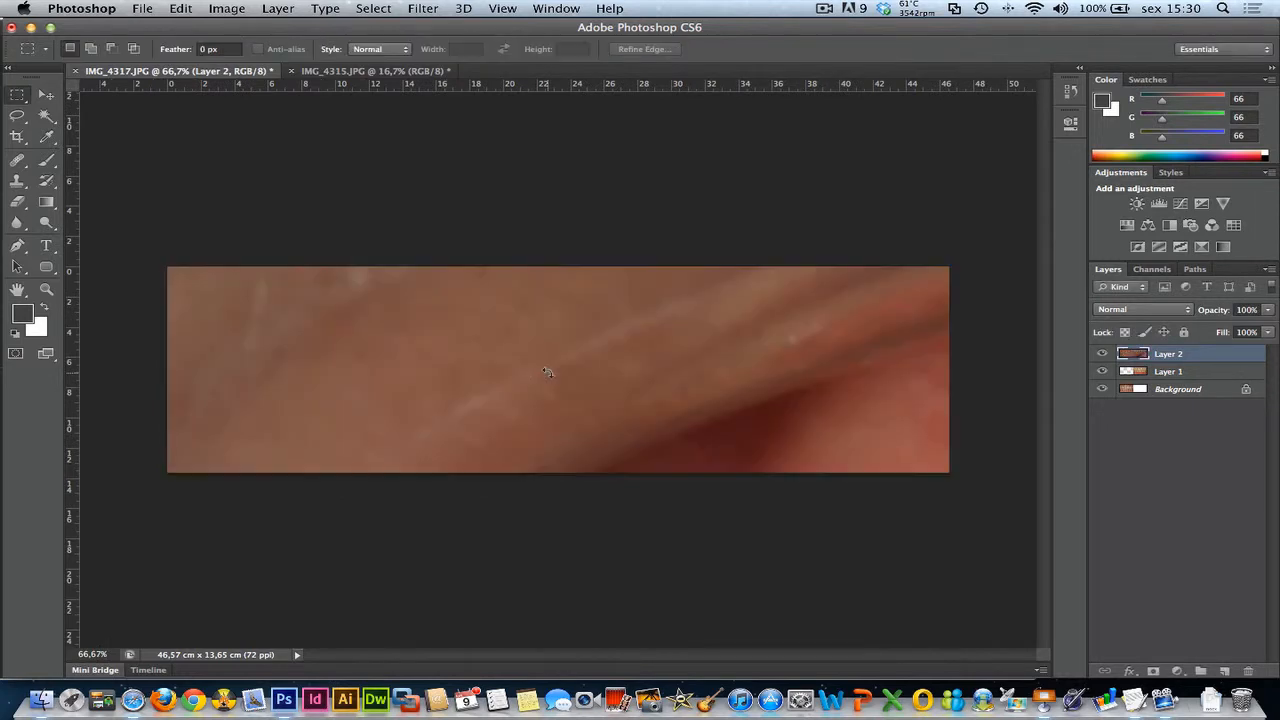
key("super+z")
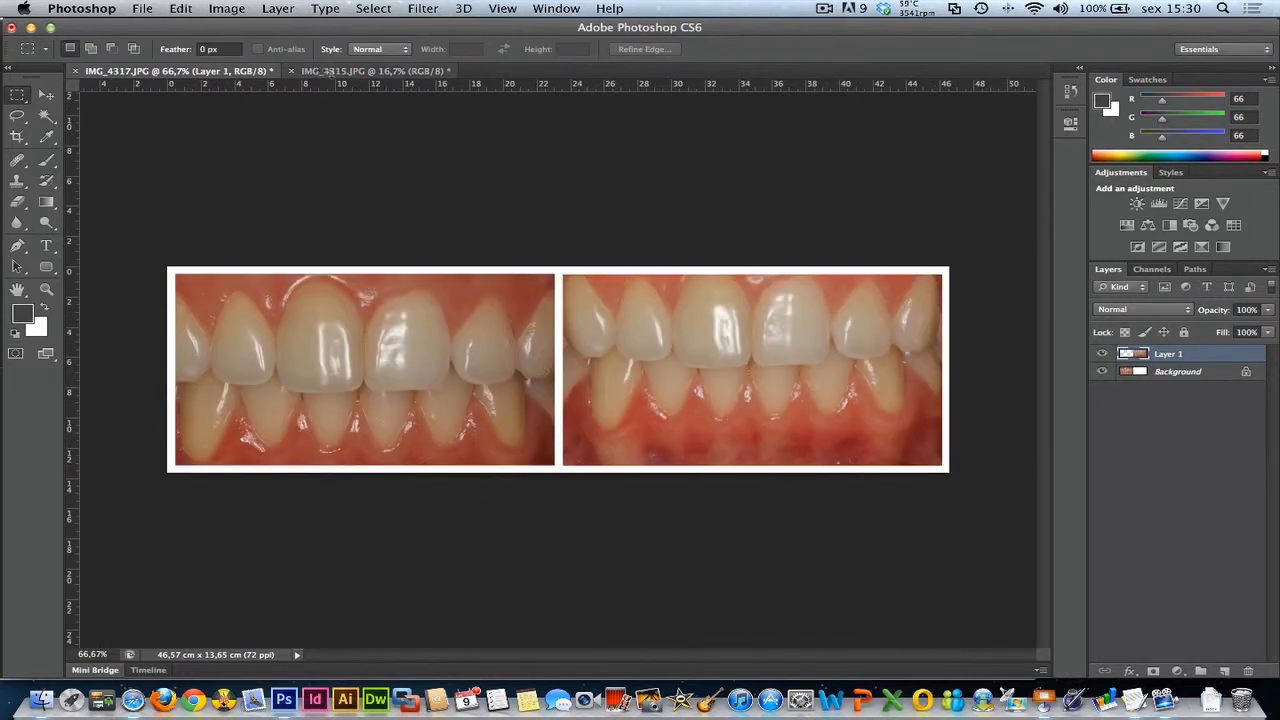
left_click(329, 72)
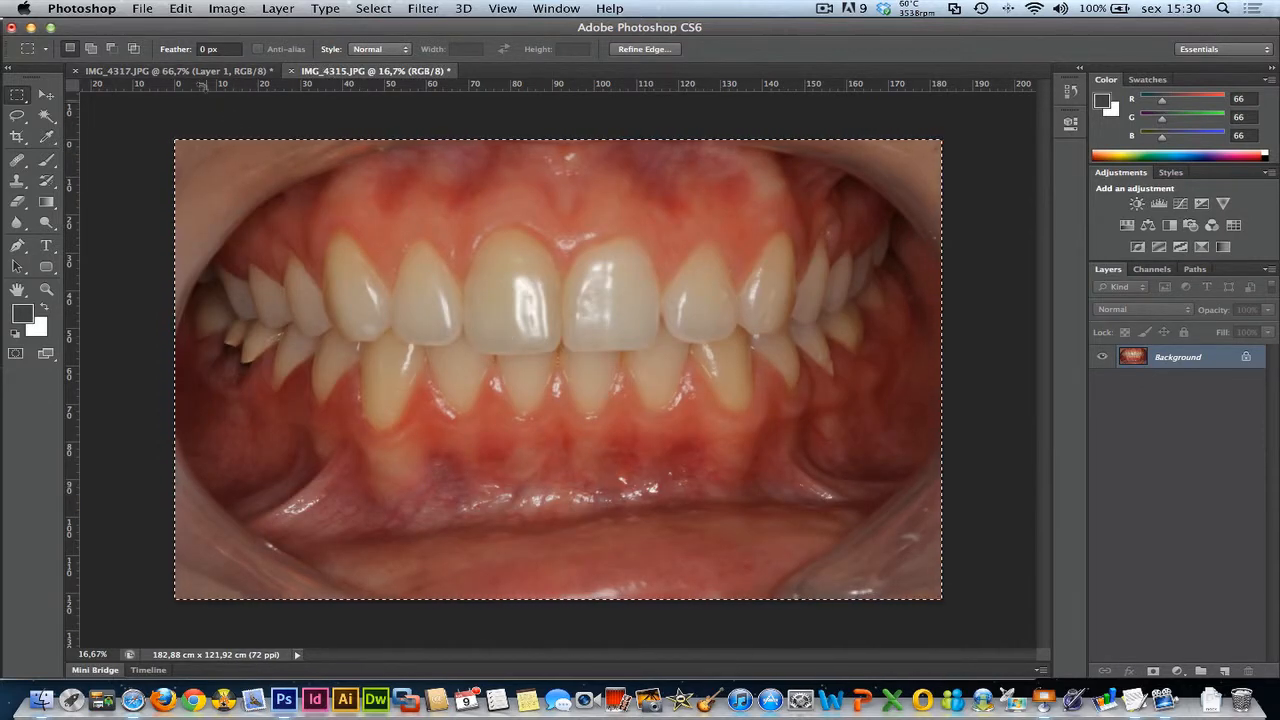
key("ctrl+Tab")
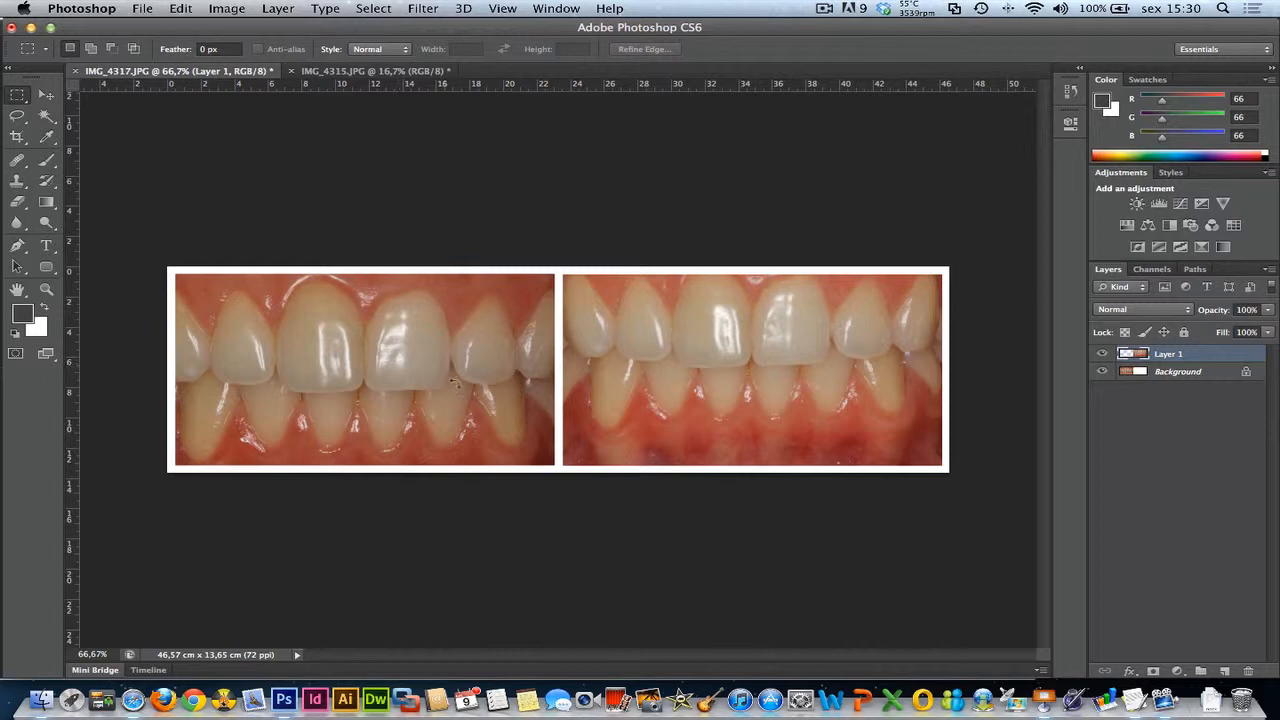
left_click(824, 8)
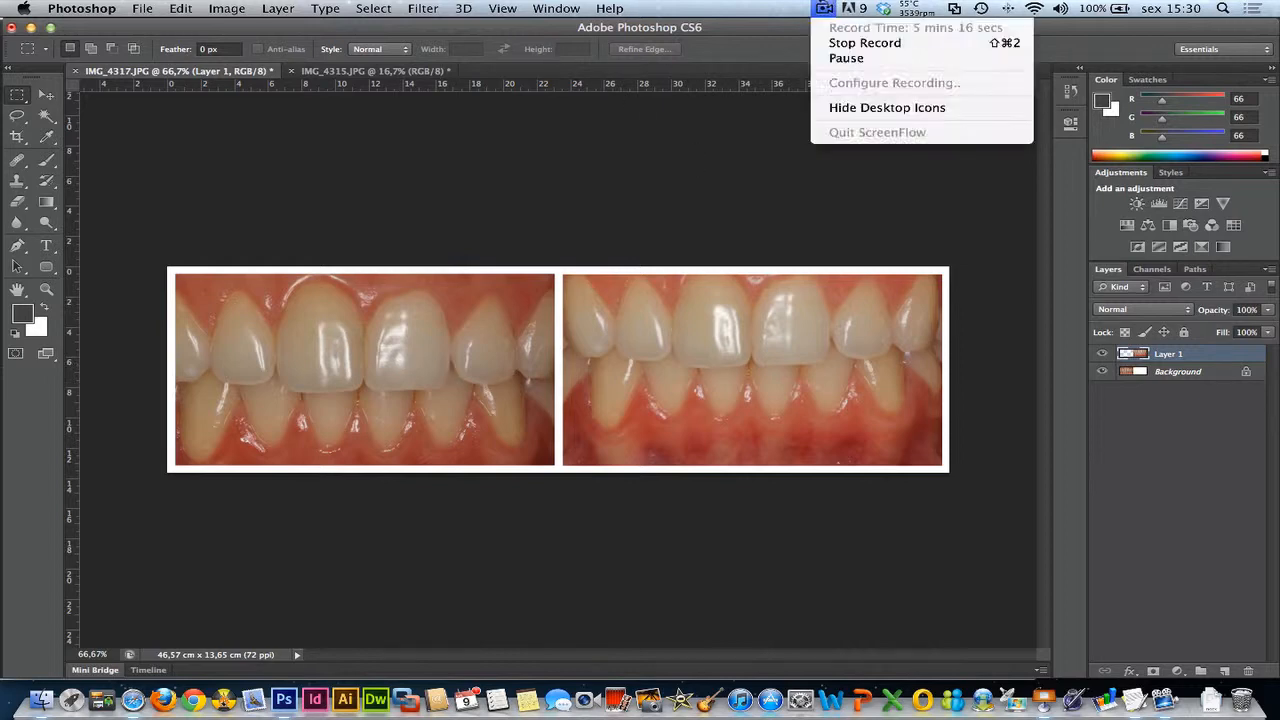